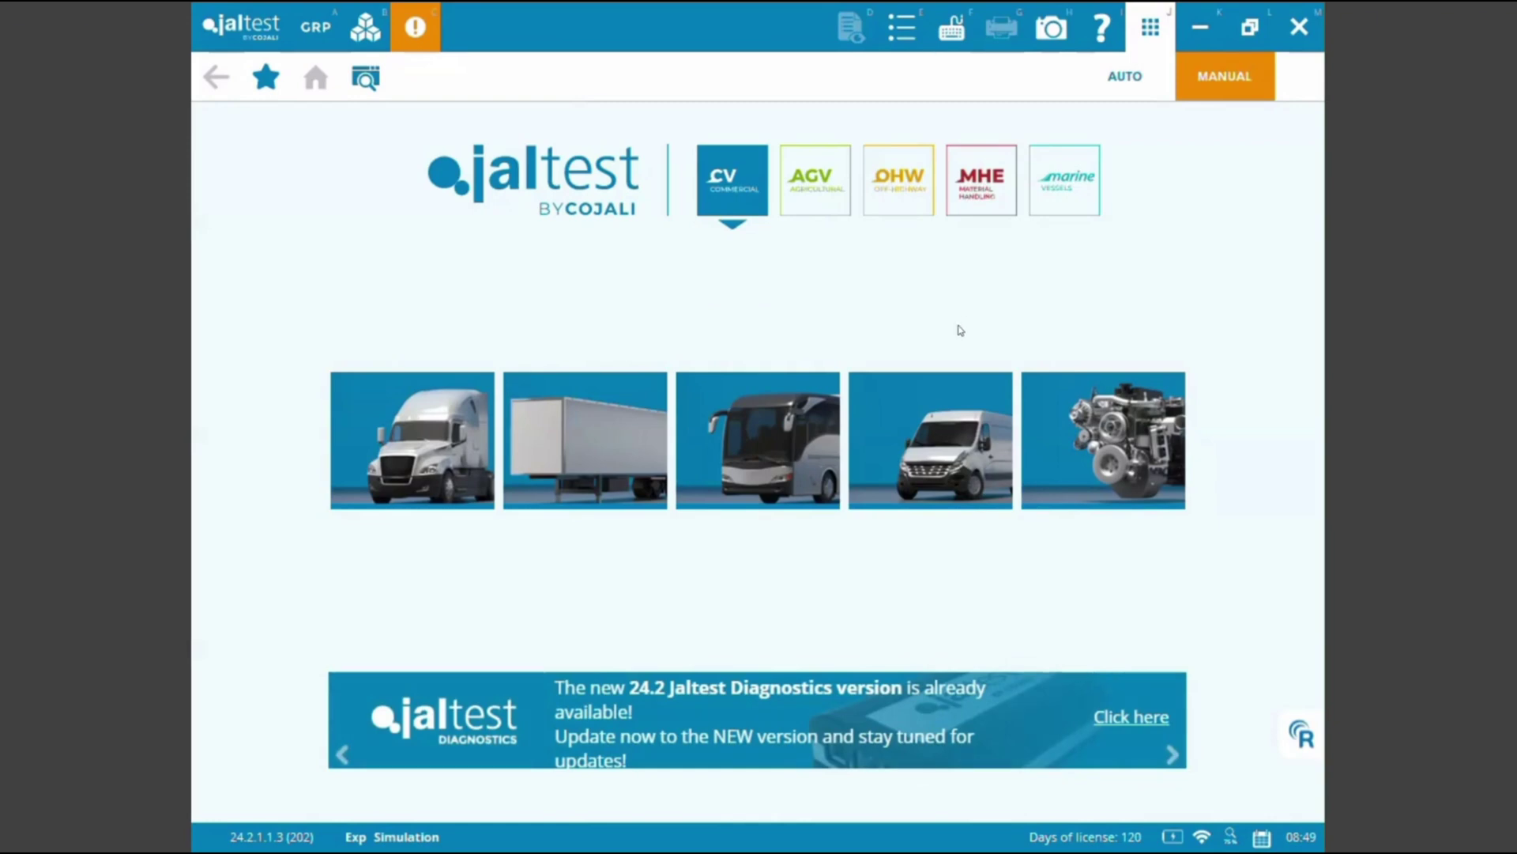
Step: Select the light/medium duty GMC/Chevrolet 3500/4500 [2020 - ...] model with the 6.6 V8 Gas engine
left_click(924, 397)
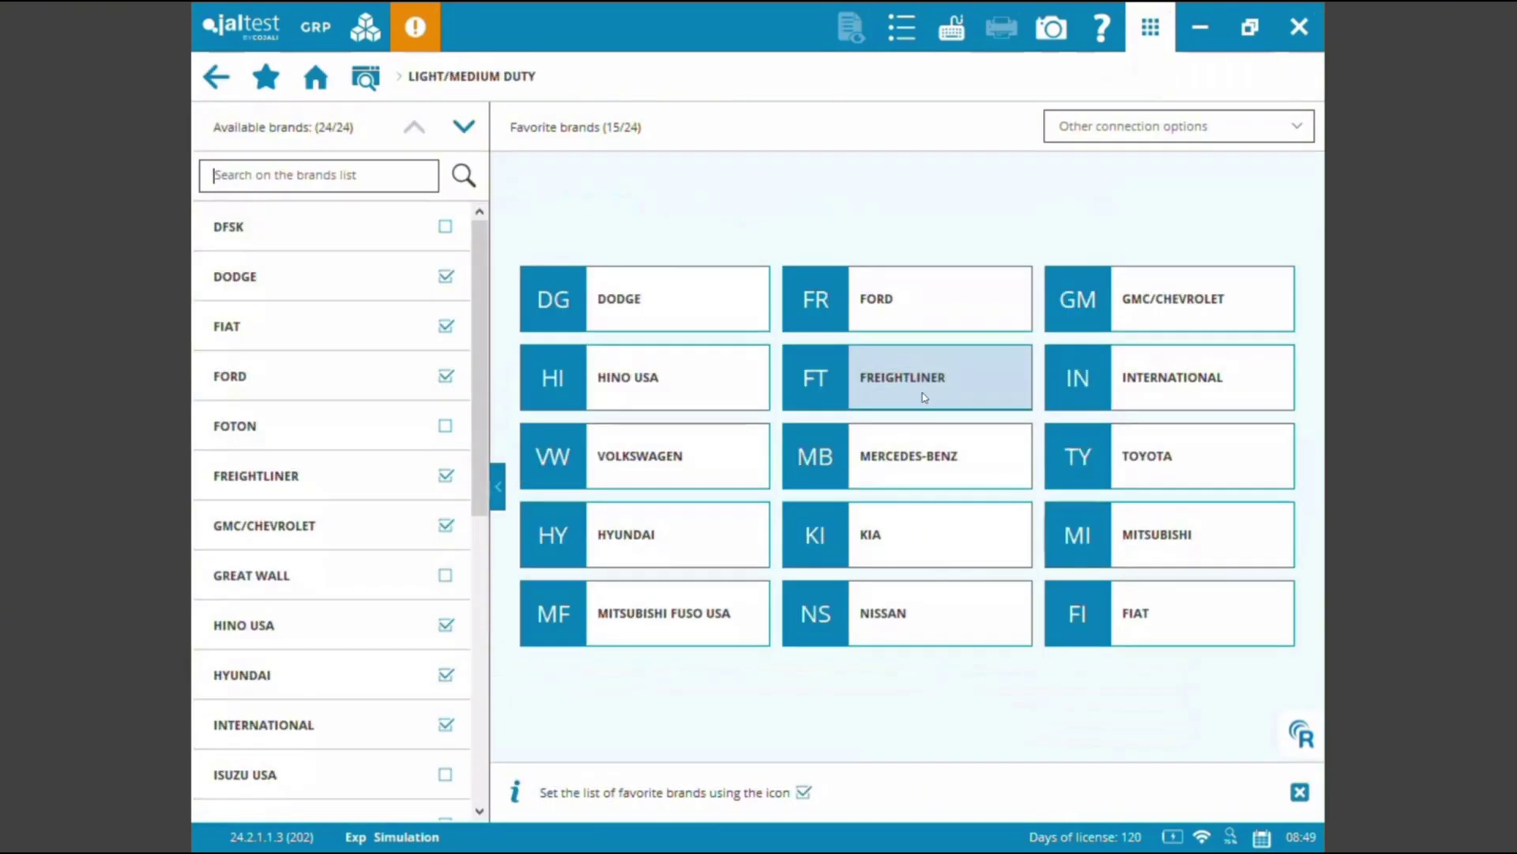
left_click(1117, 320)
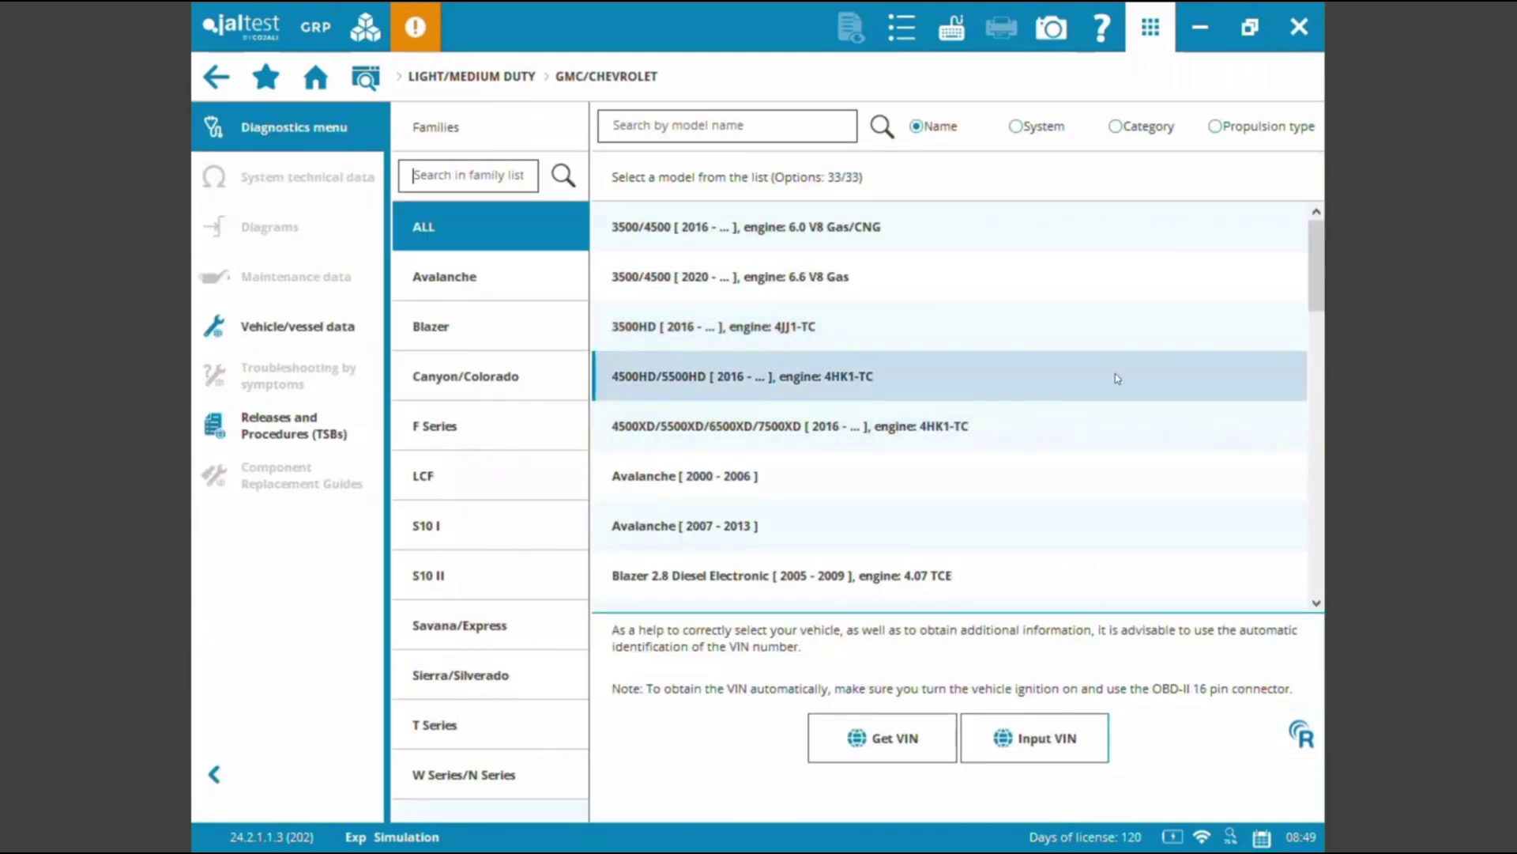
left_click_drag(1320, 263, 1248, 269)
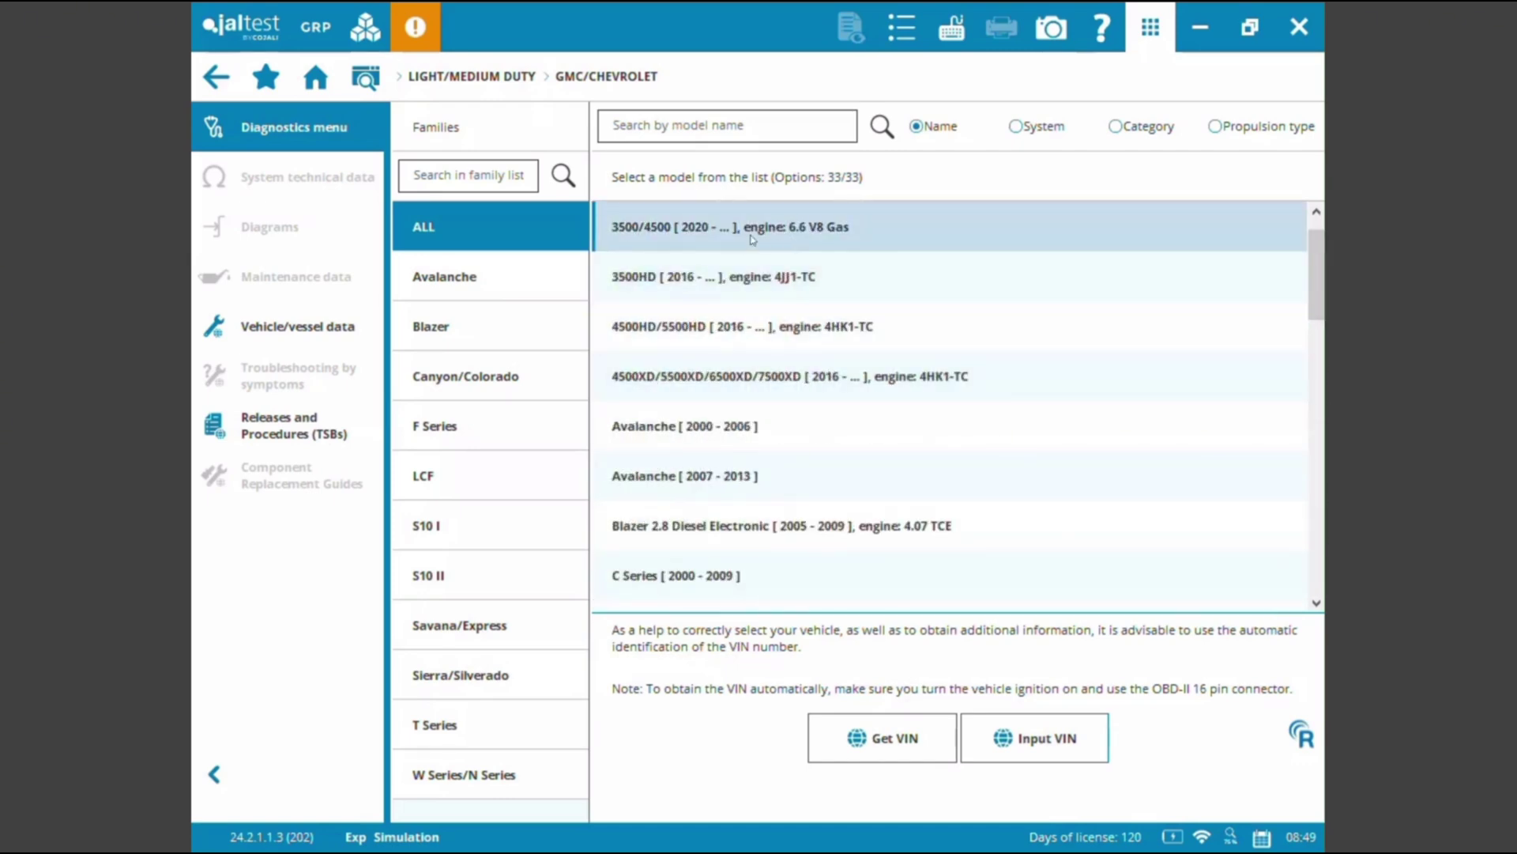
left_click(788, 235)
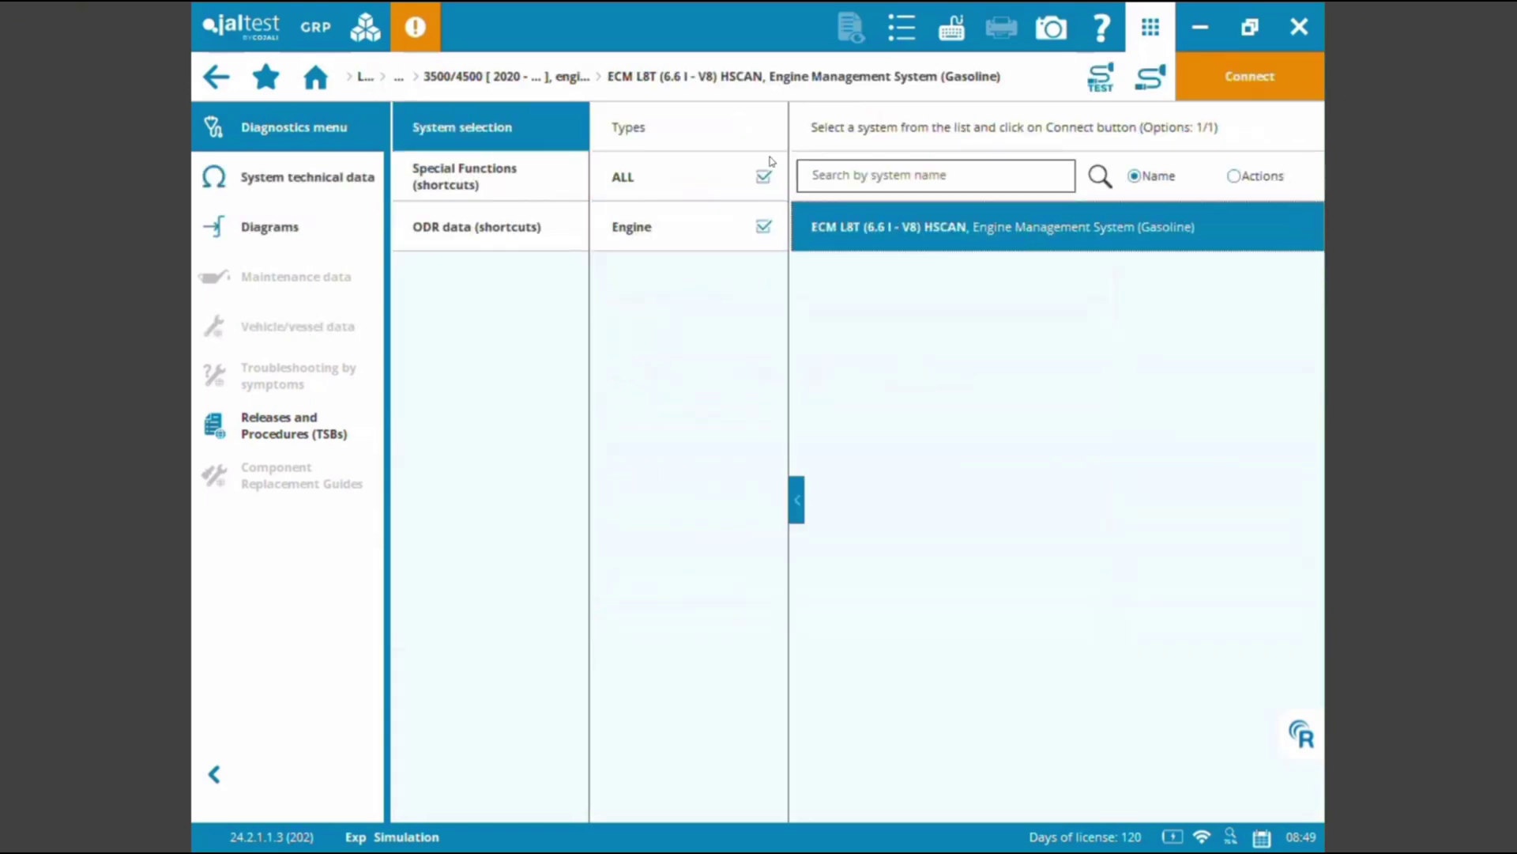
Step: Check the engine's special function shortcuts, then connect to the ECM L8T (6.6 l - V8) HSCAN engine management system
left_click(478, 184)
left_click(972, 241)
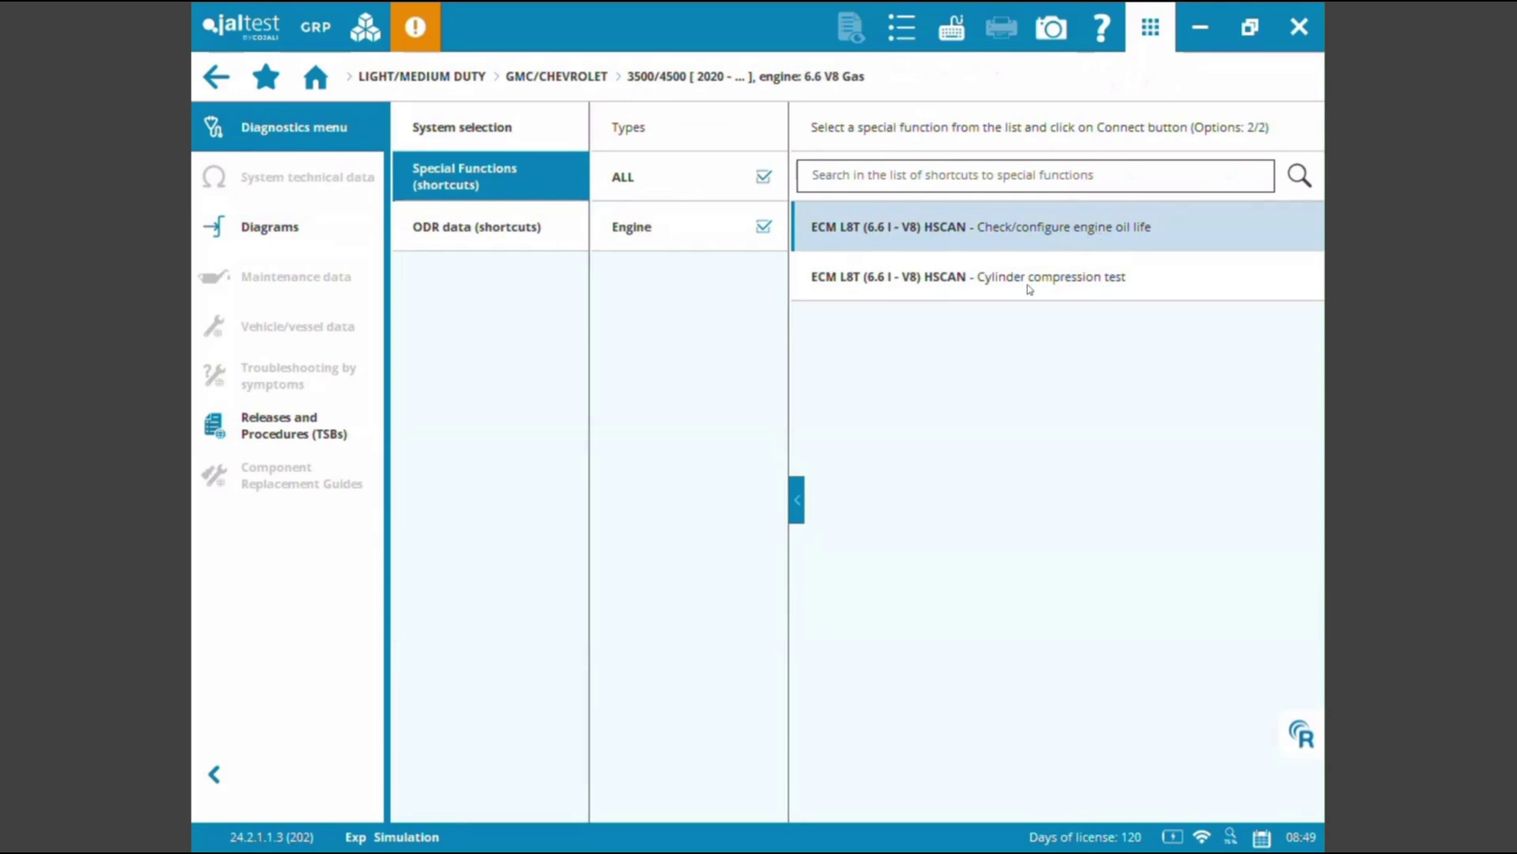
left_click(484, 139)
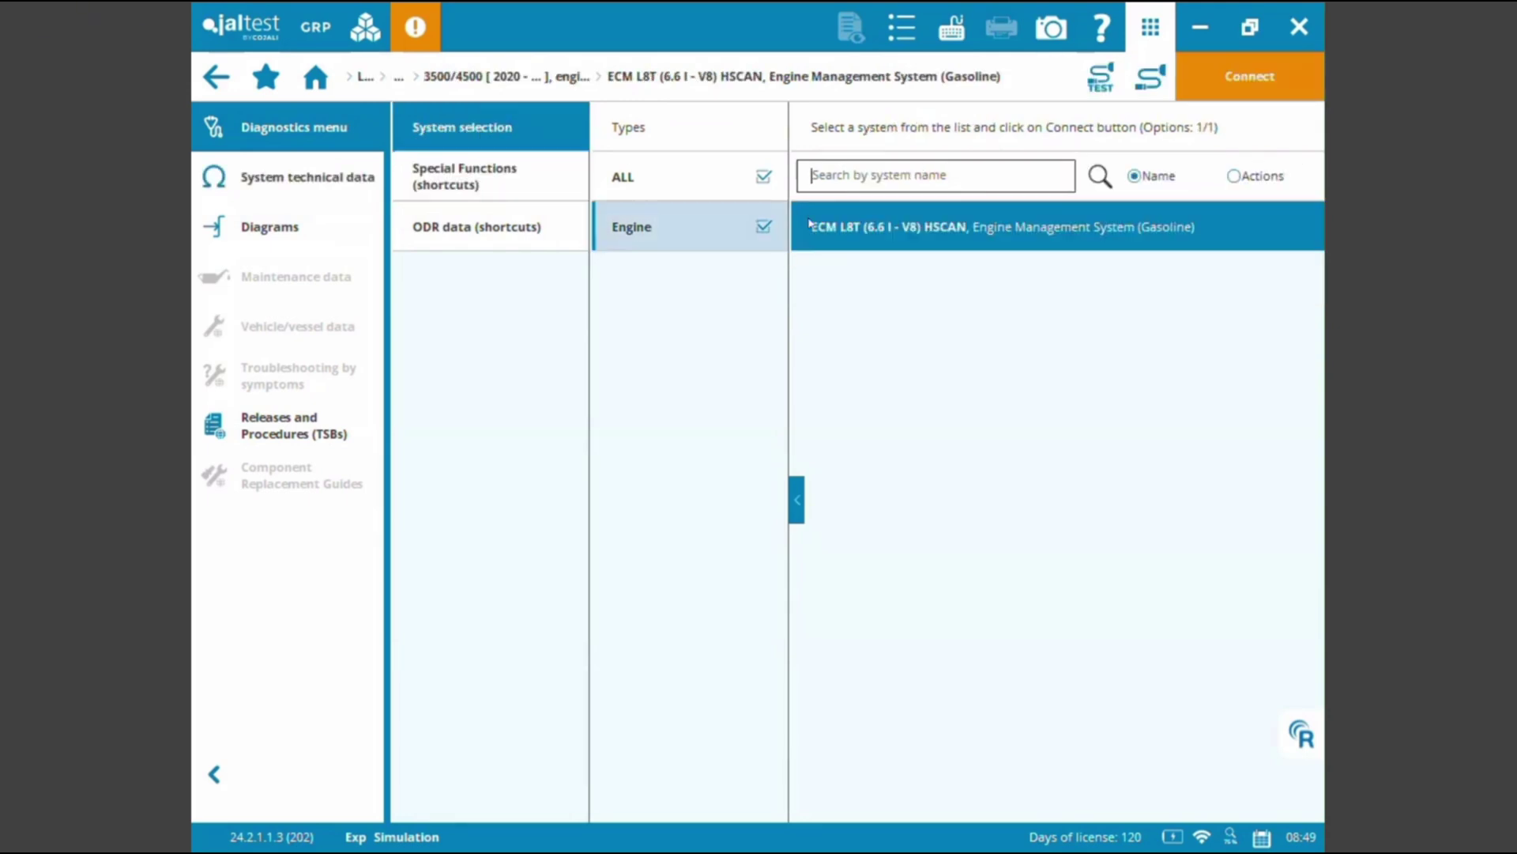
left_click(1249, 76)
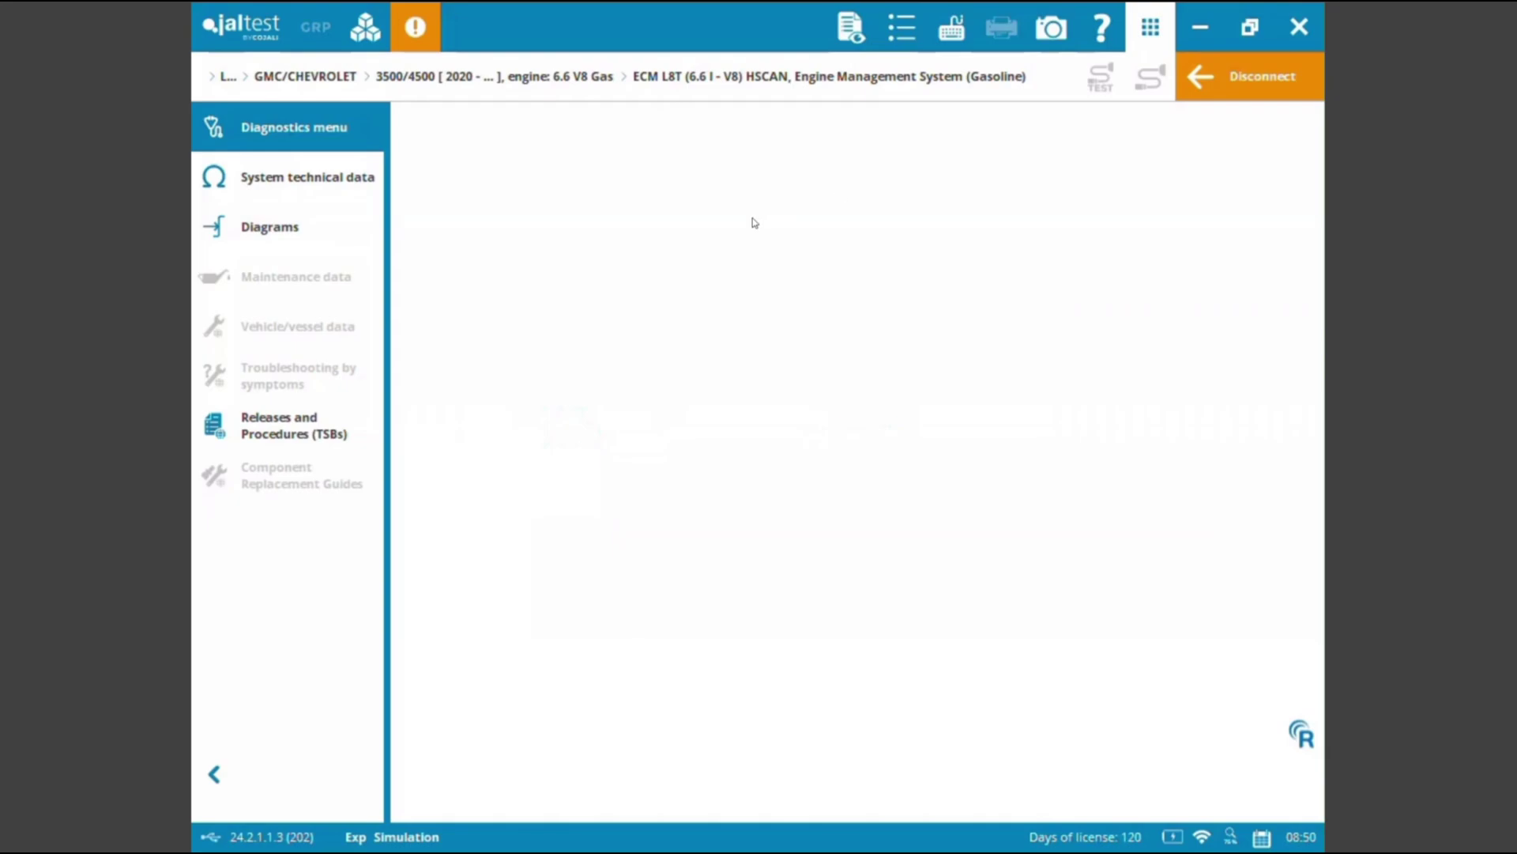
Step: Read the stored fault codes and review P228D's freeze frame data, possible causes and injection rail pressure sensor information
left_click(606, 393)
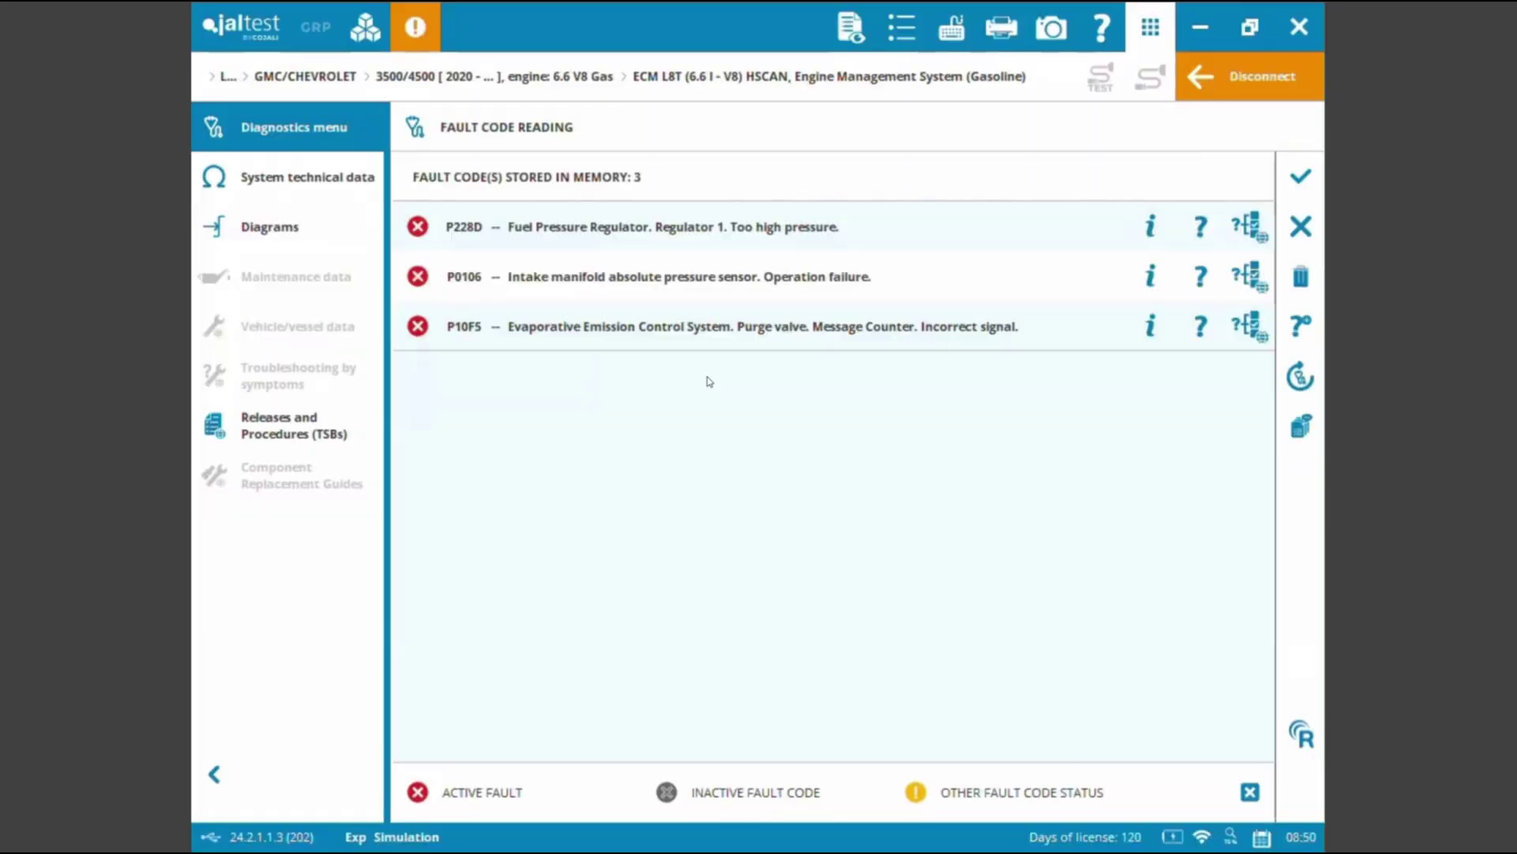
left_click(1148, 227)
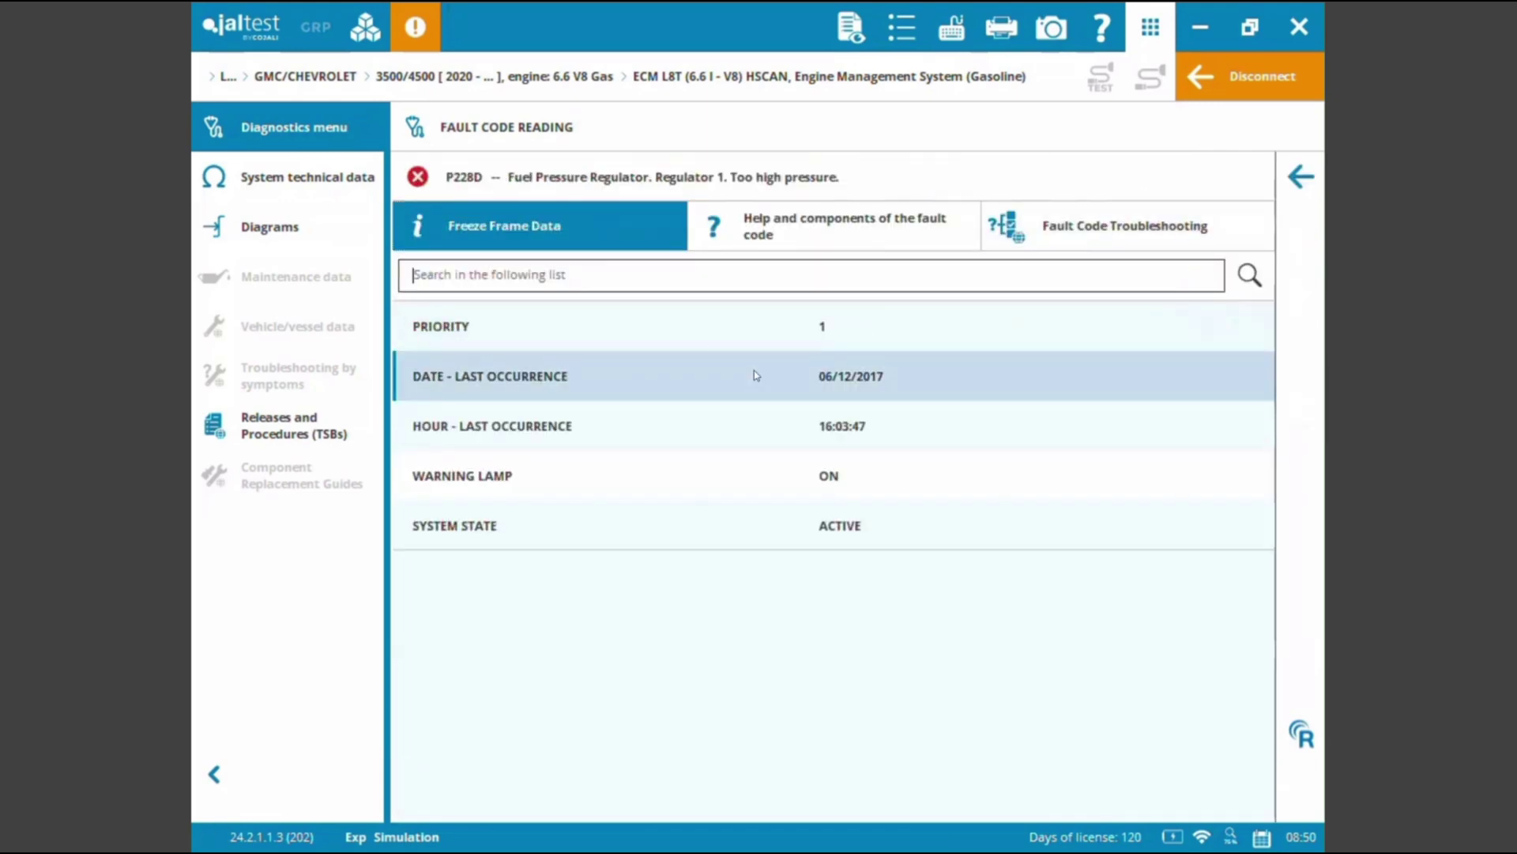
left_click(836, 230)
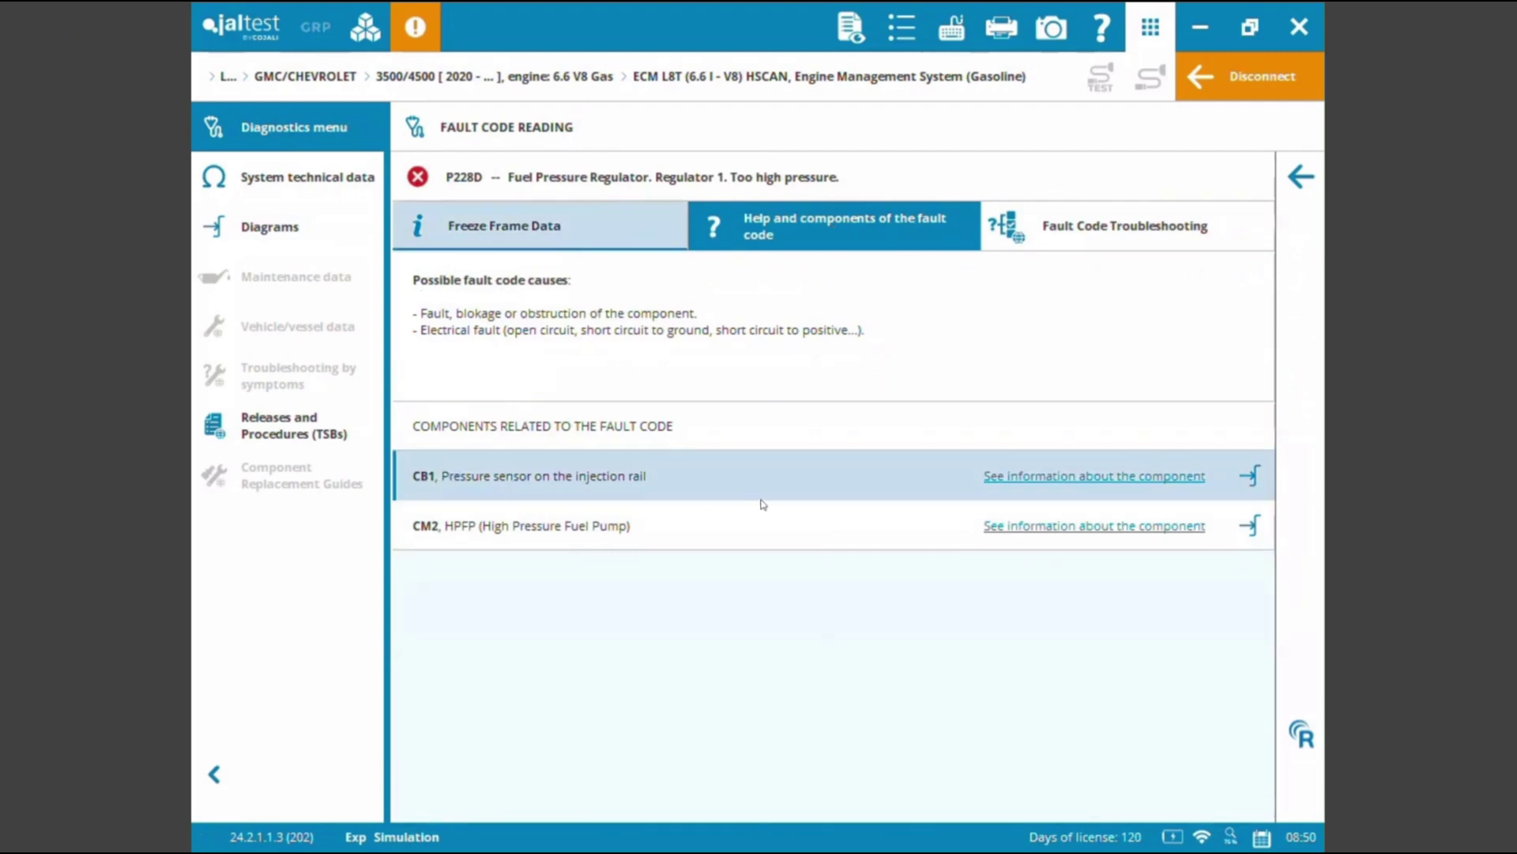
left_click(1089, 477)
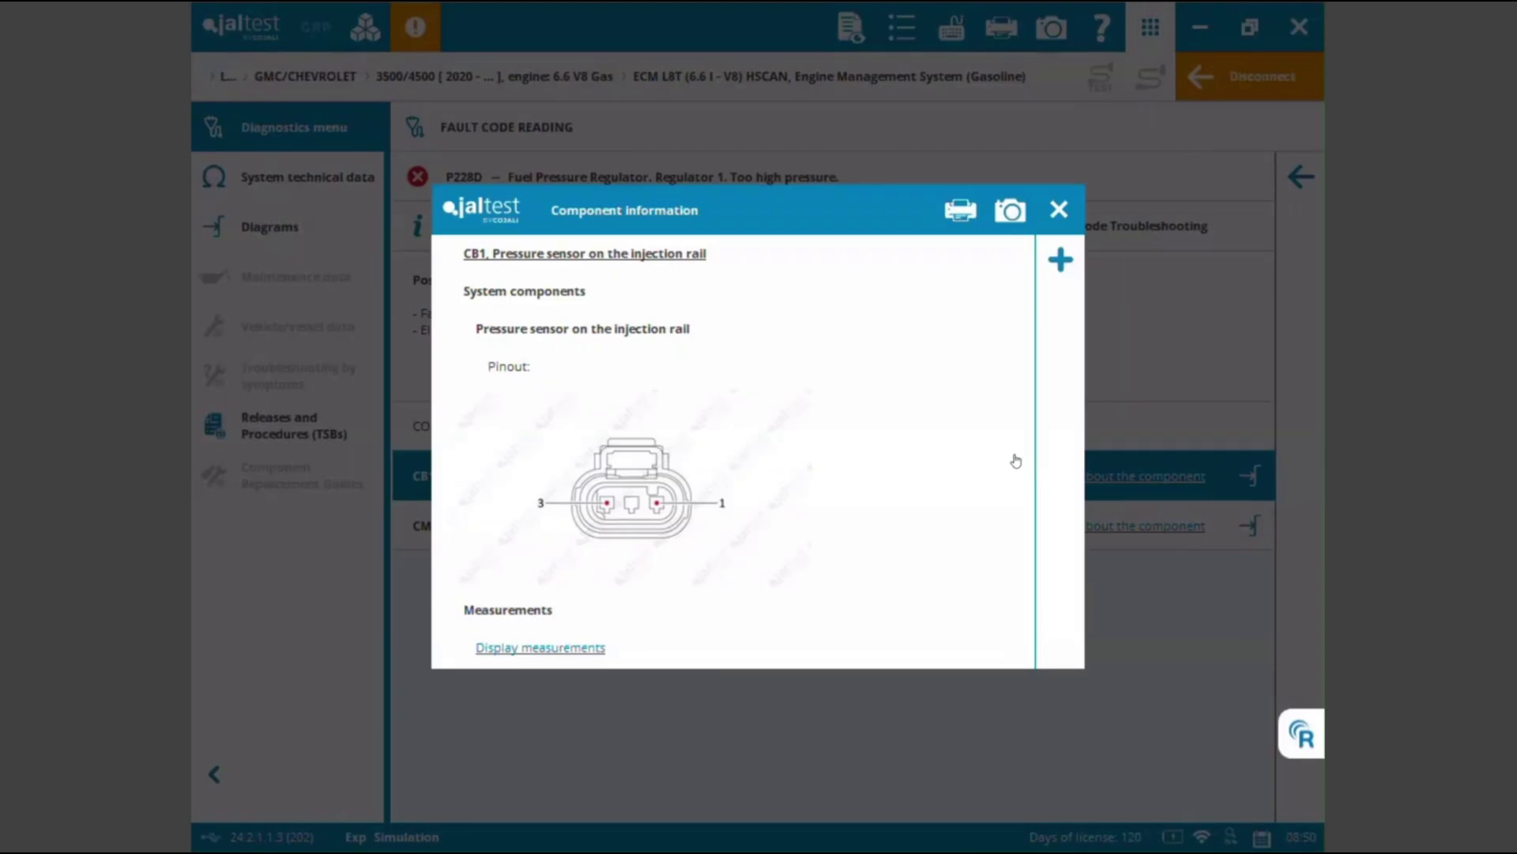
left_click(1080, 207)
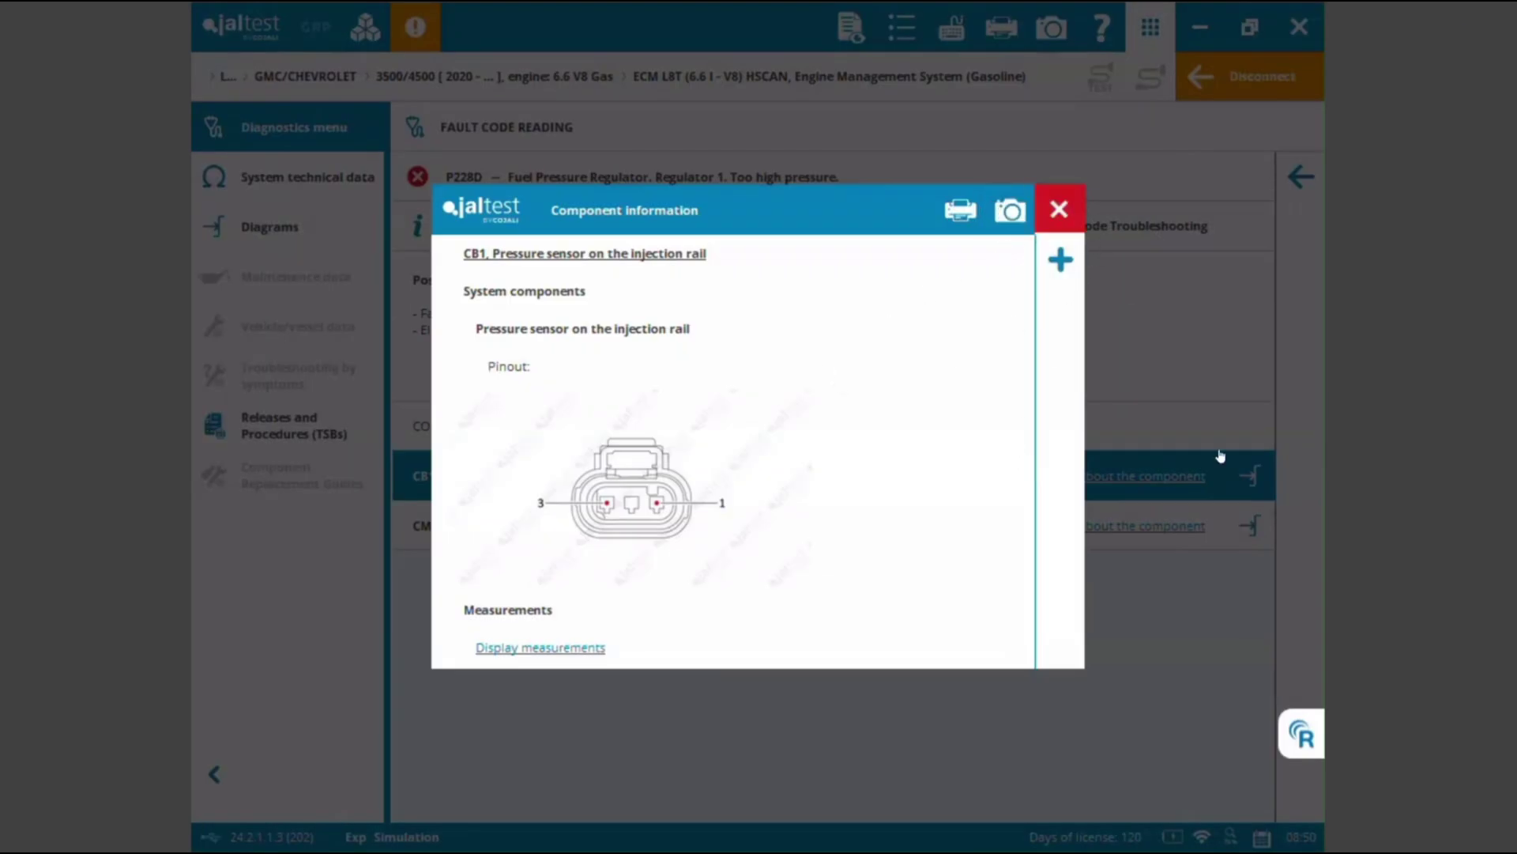
Step: Show the injection rail pressure sensor CB1 in an enlarged wiring diagram and examine its connections
left_click(1254, 481)
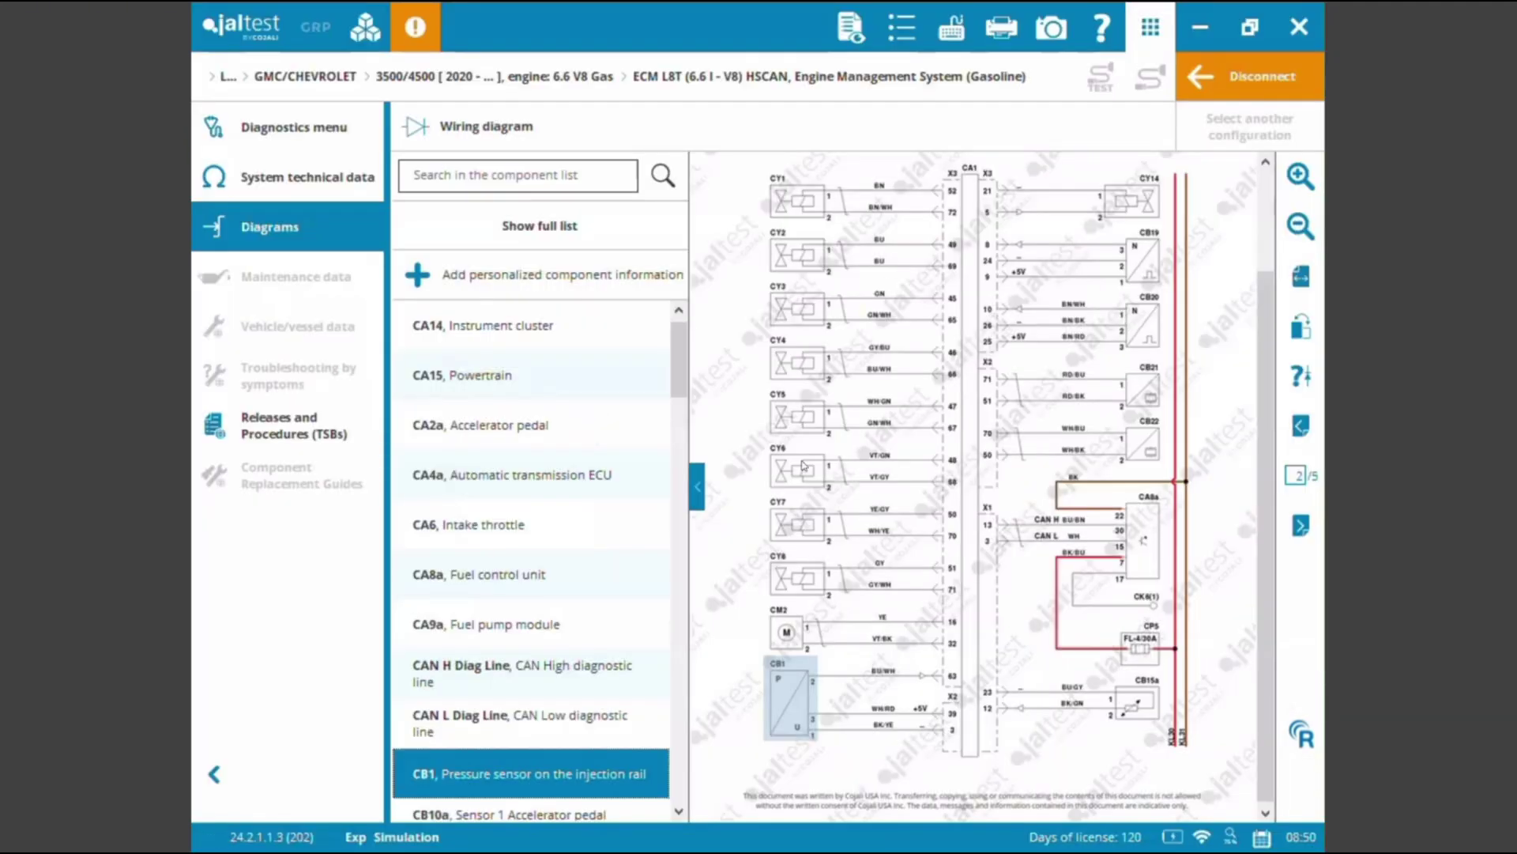
left_click(699, 487)
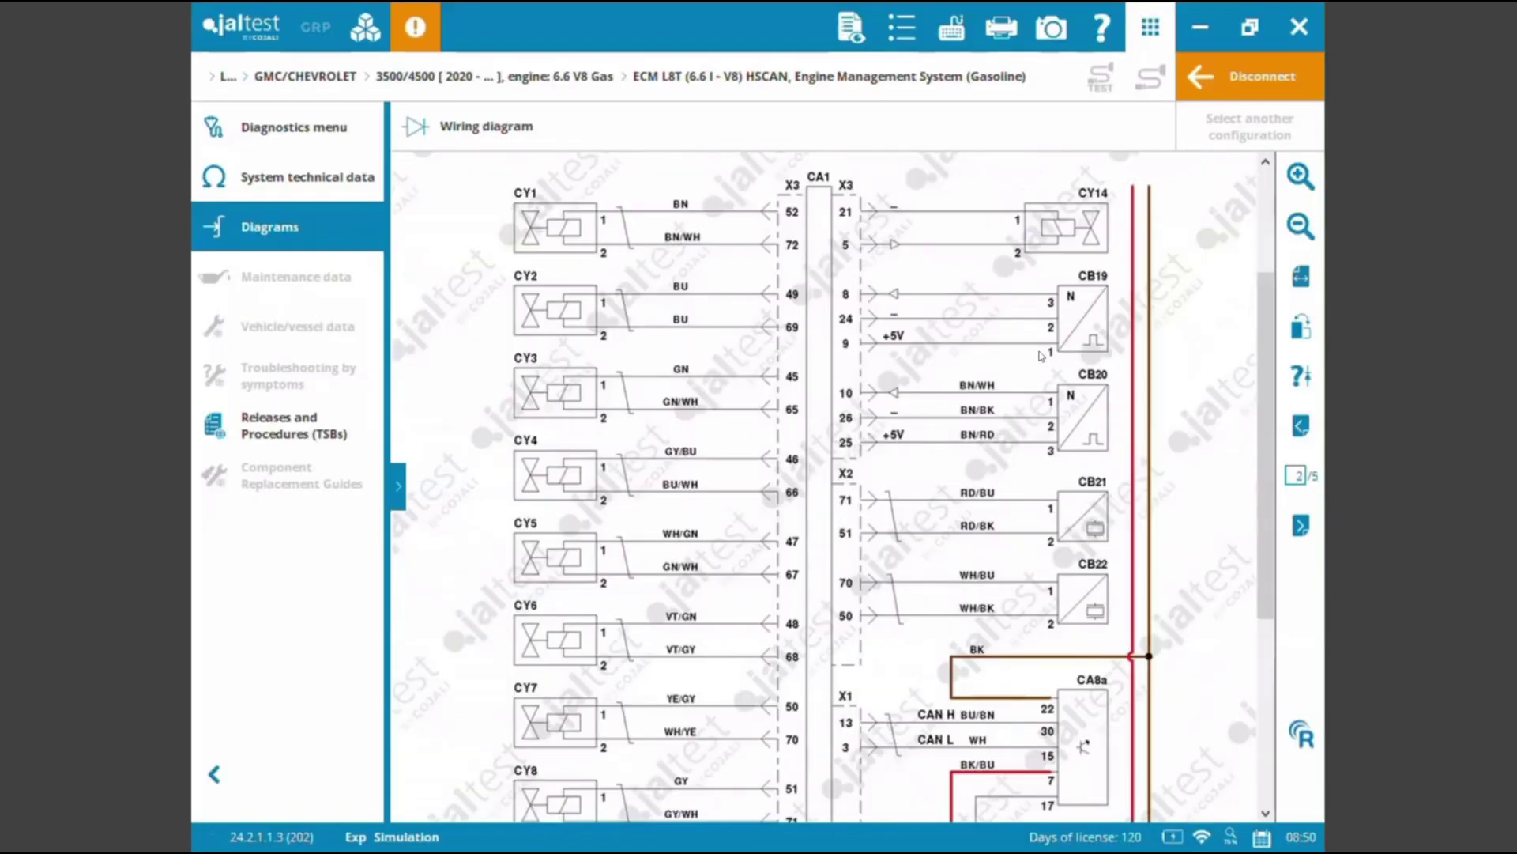
scroll(994, 422, "down", 5)
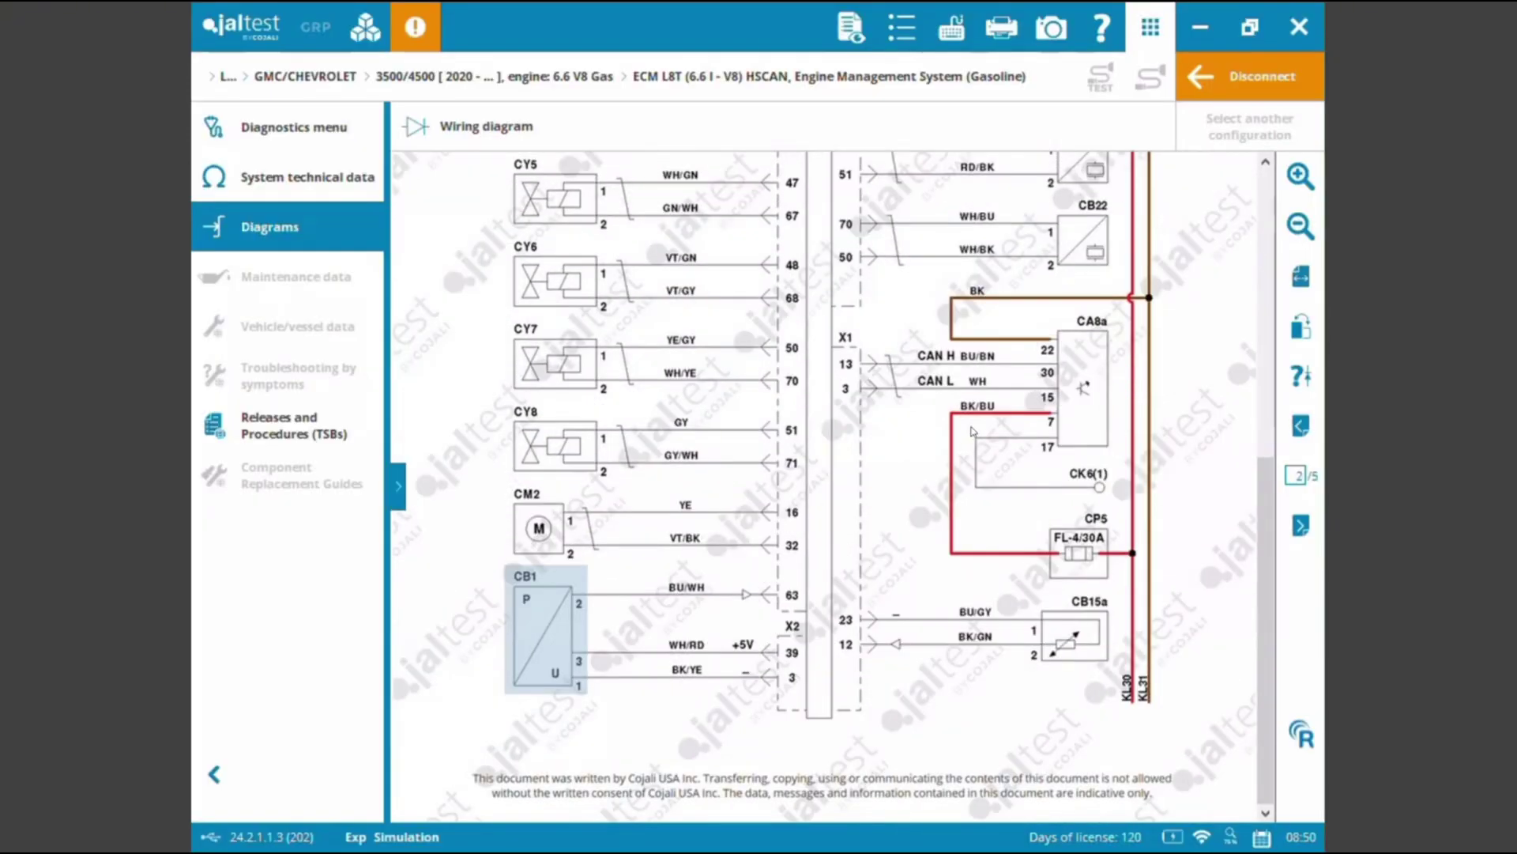
left_click(536, 646)
Step: View the component information and pinout of engine management control unit CA1 from the wiring diagram, then close it
scroll(833, 524, "up", 5)
left_click(832, 524)
left_click(832, 523)
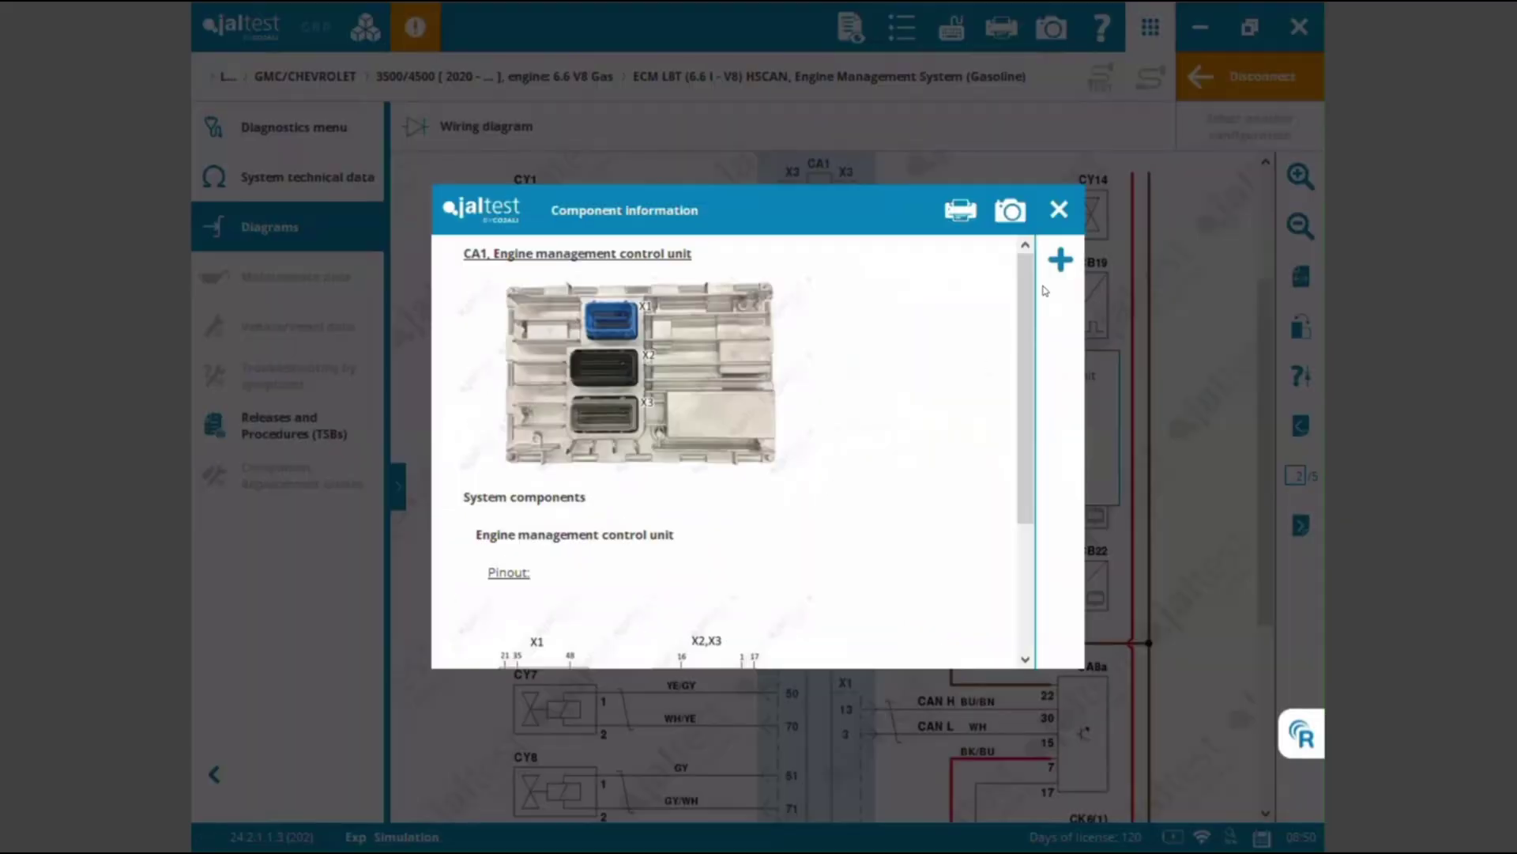
scroll(998, 406, "down", 3)
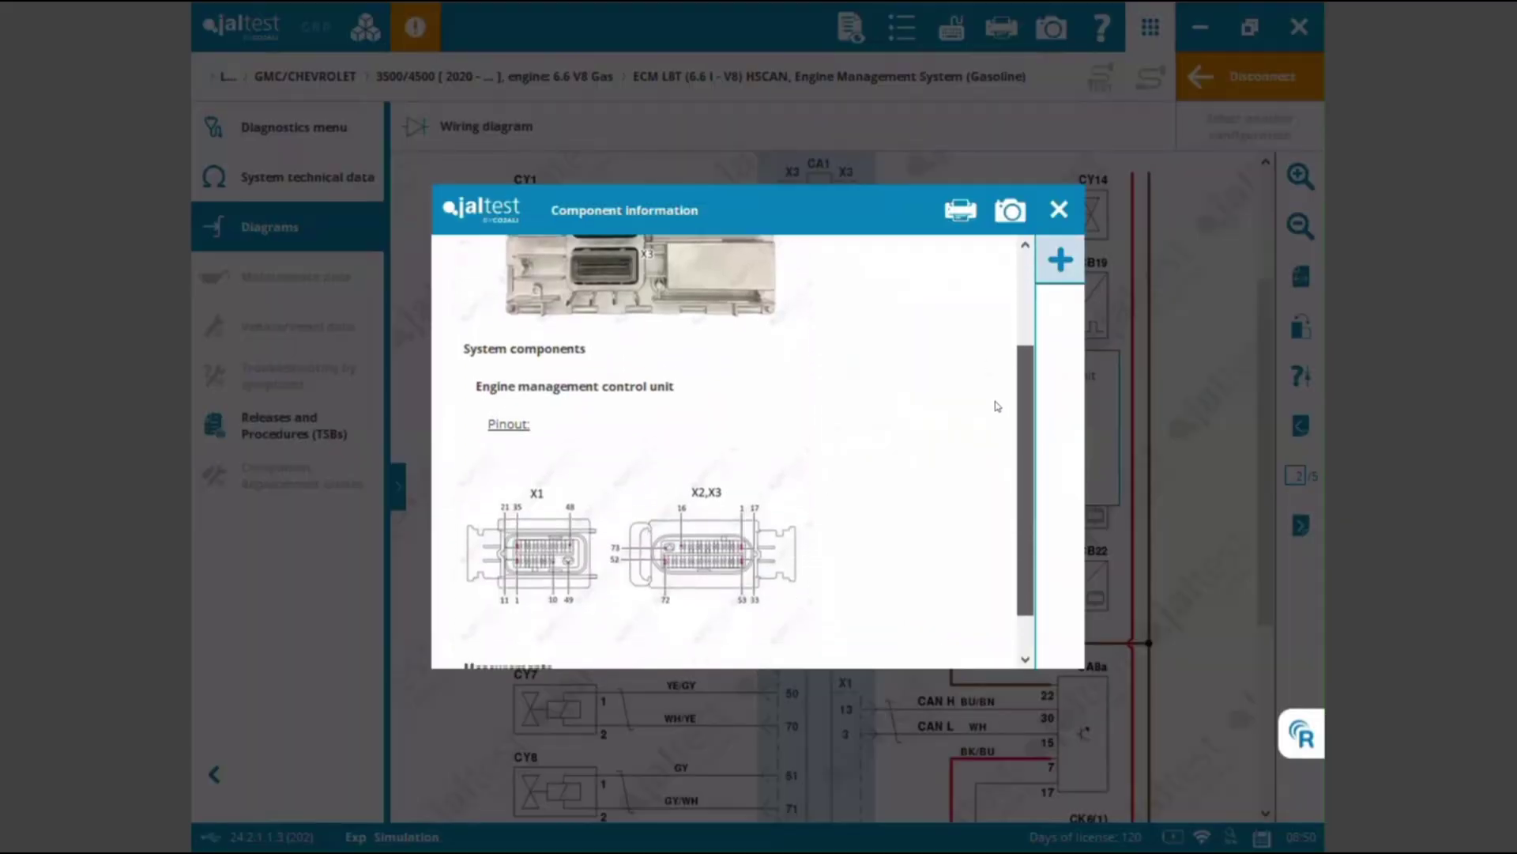
scroll(998, 406, "down", 1)
left_click(1059, 211)
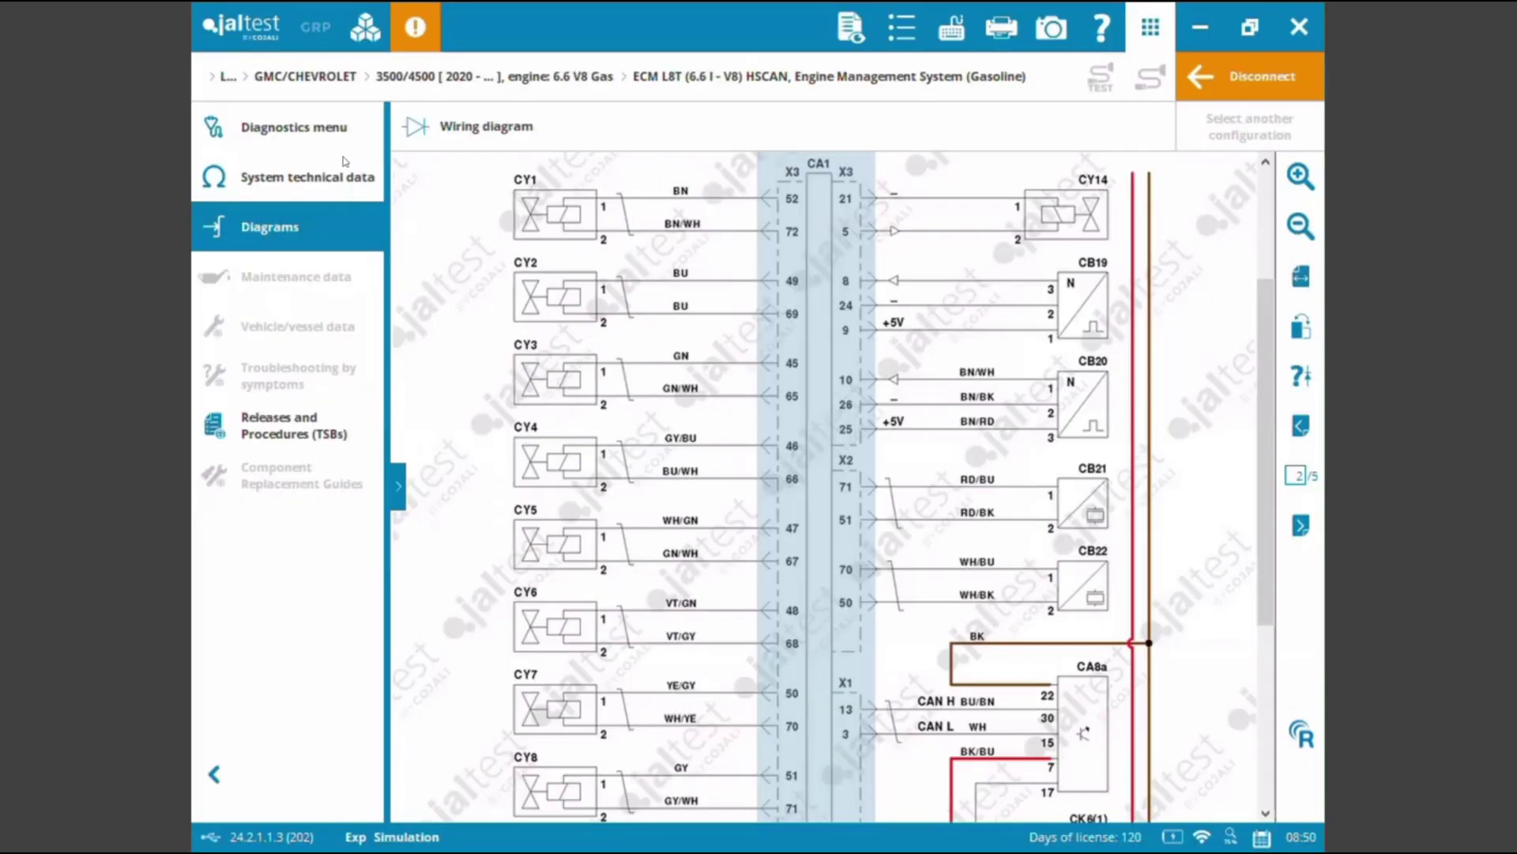
Step: Return to fault code P228D, start its guided troubleshooting and answer NO to the engine start problem in step 2
left_click(315, 136)
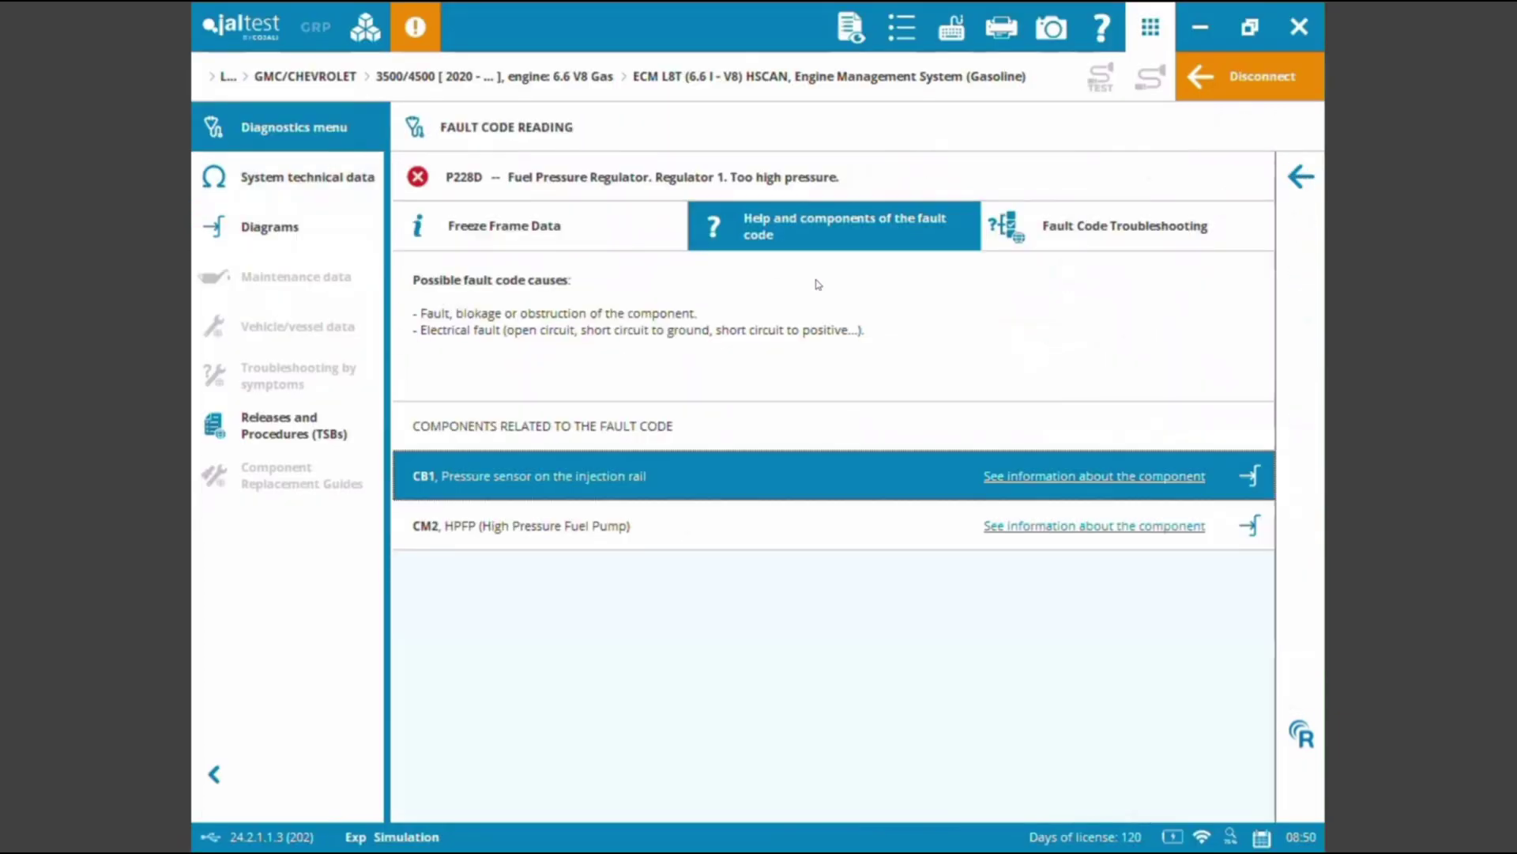
left_click(1070, 246)
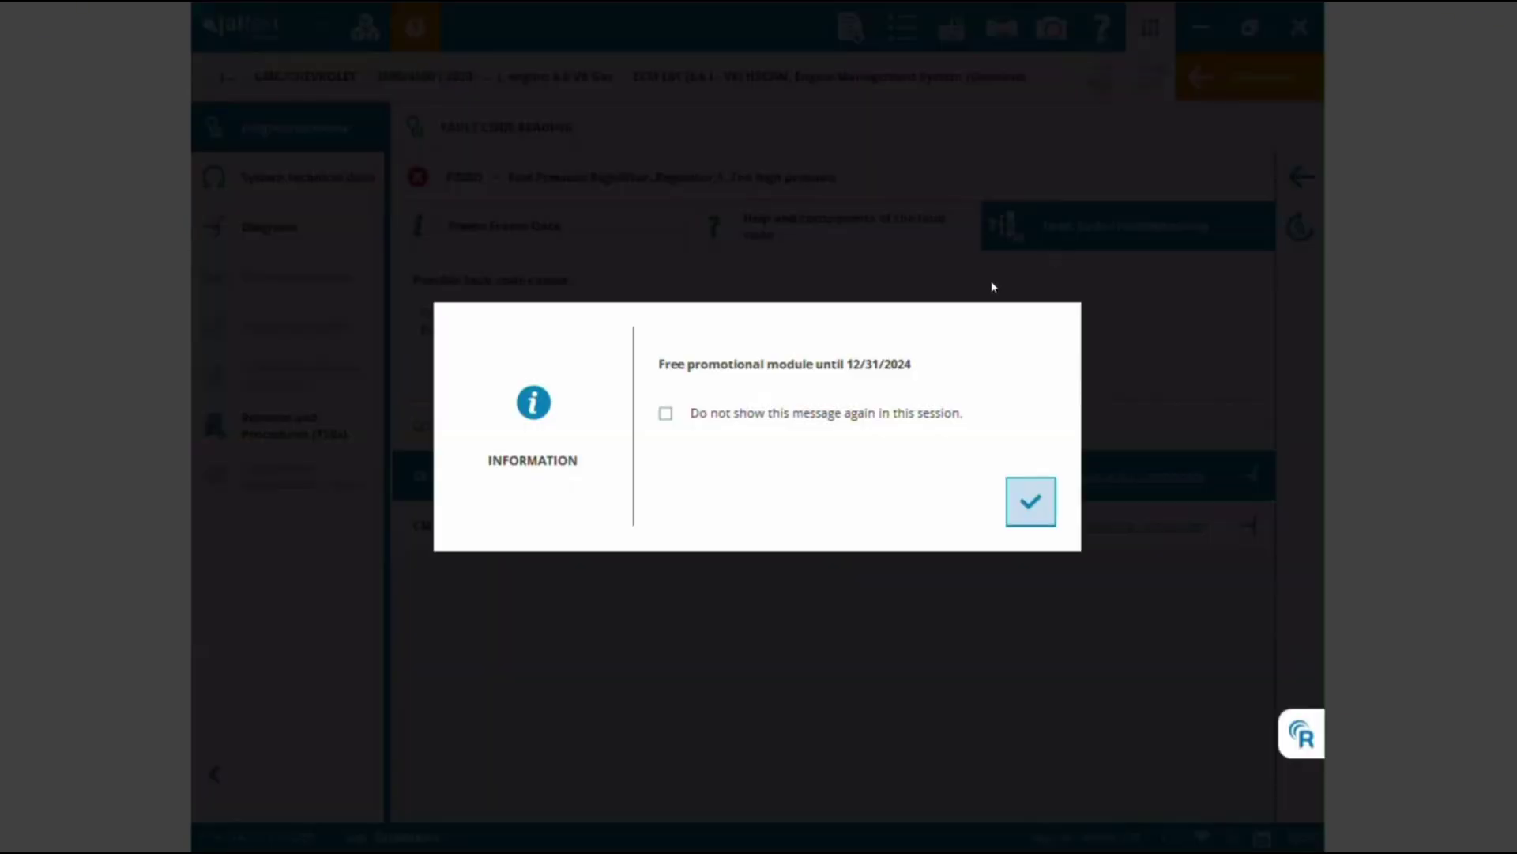
left_click(1031, 501)
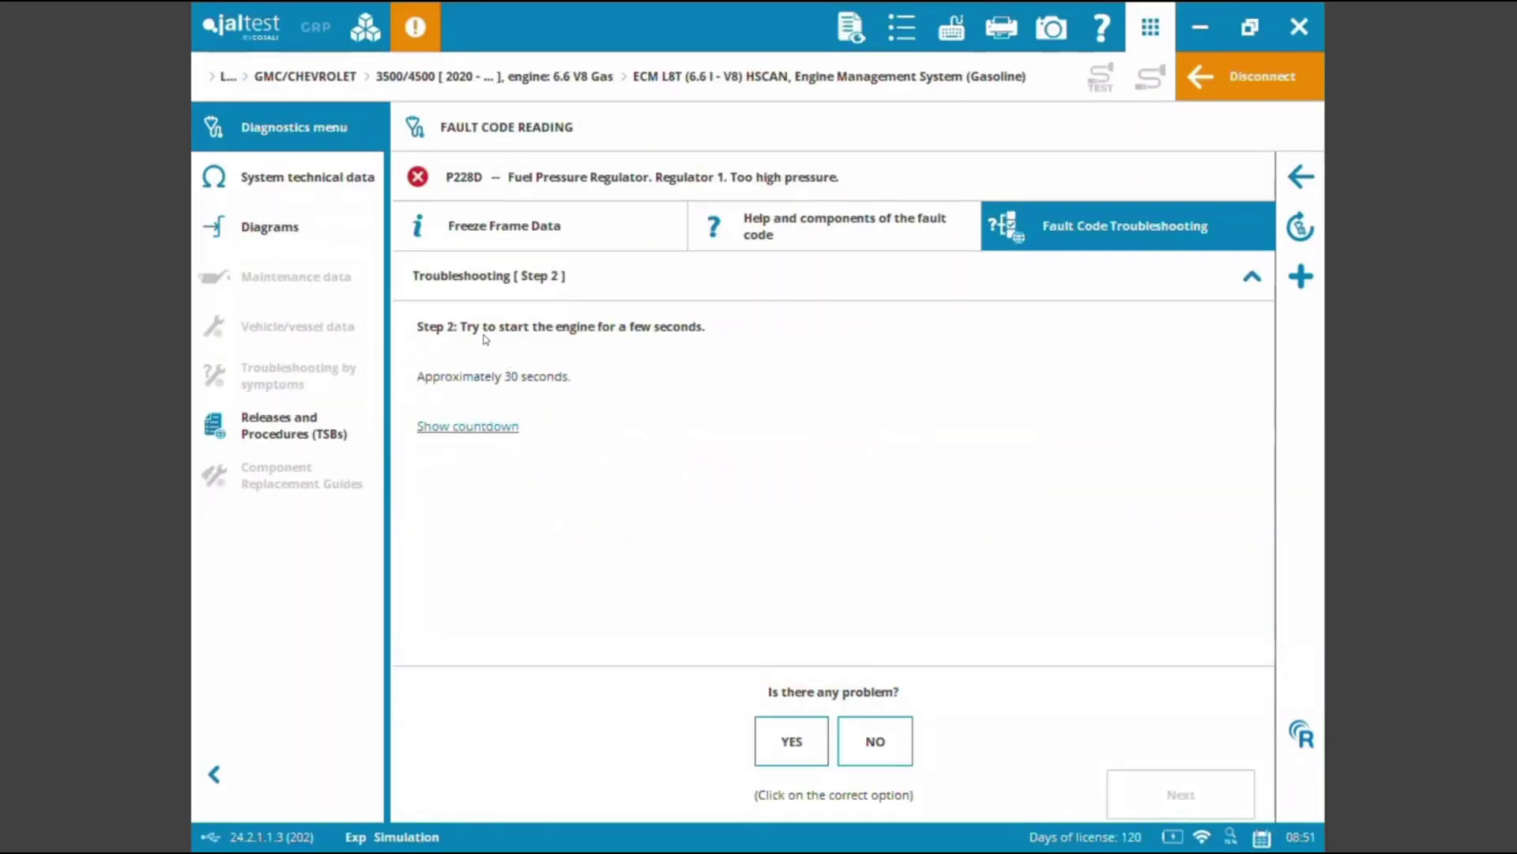
left_click(863, 744)
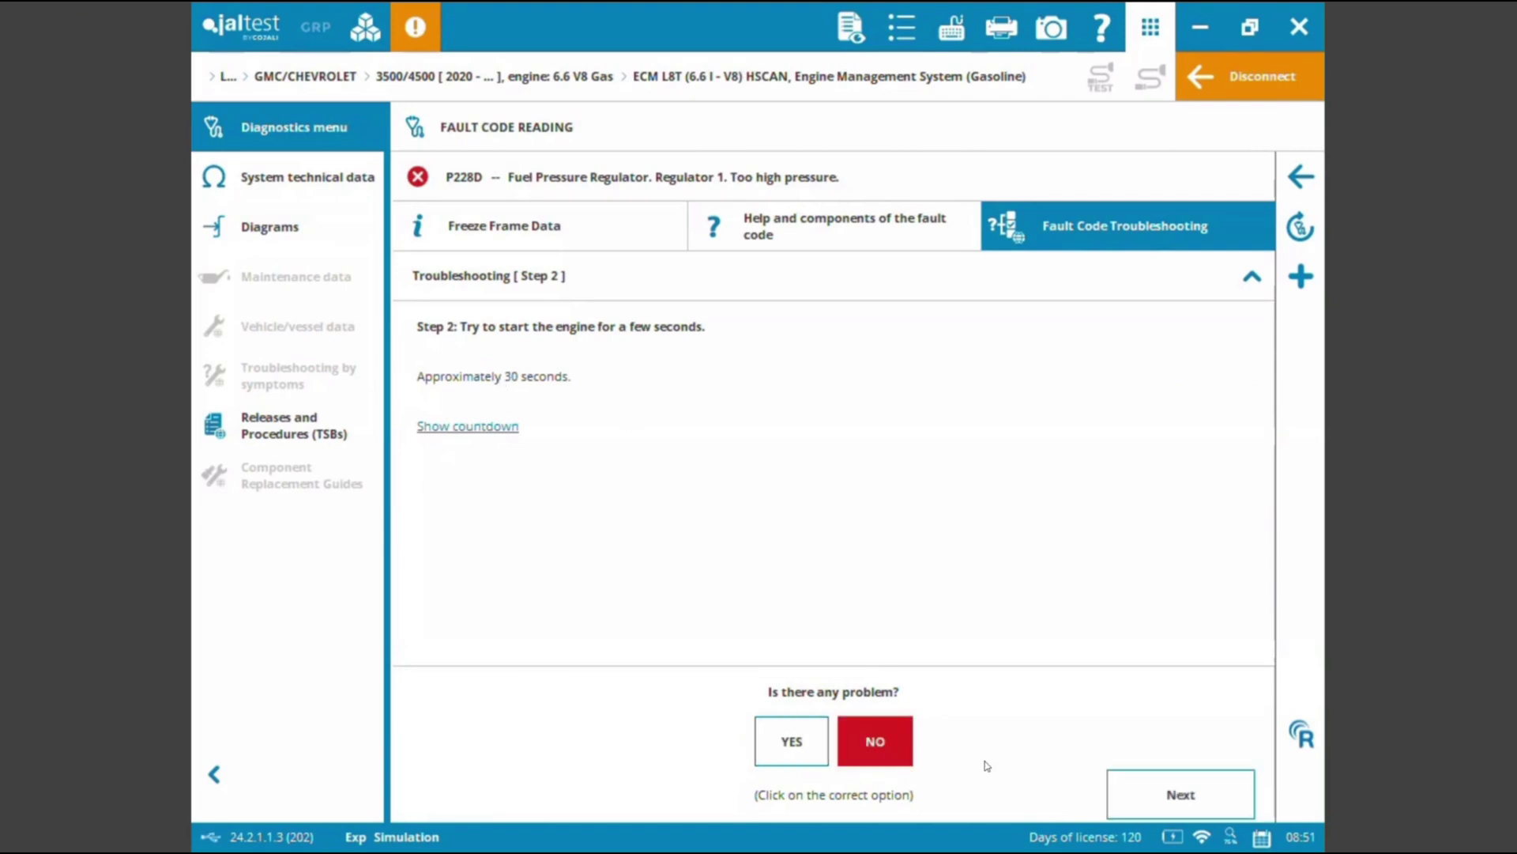
left_click(1158, 784)
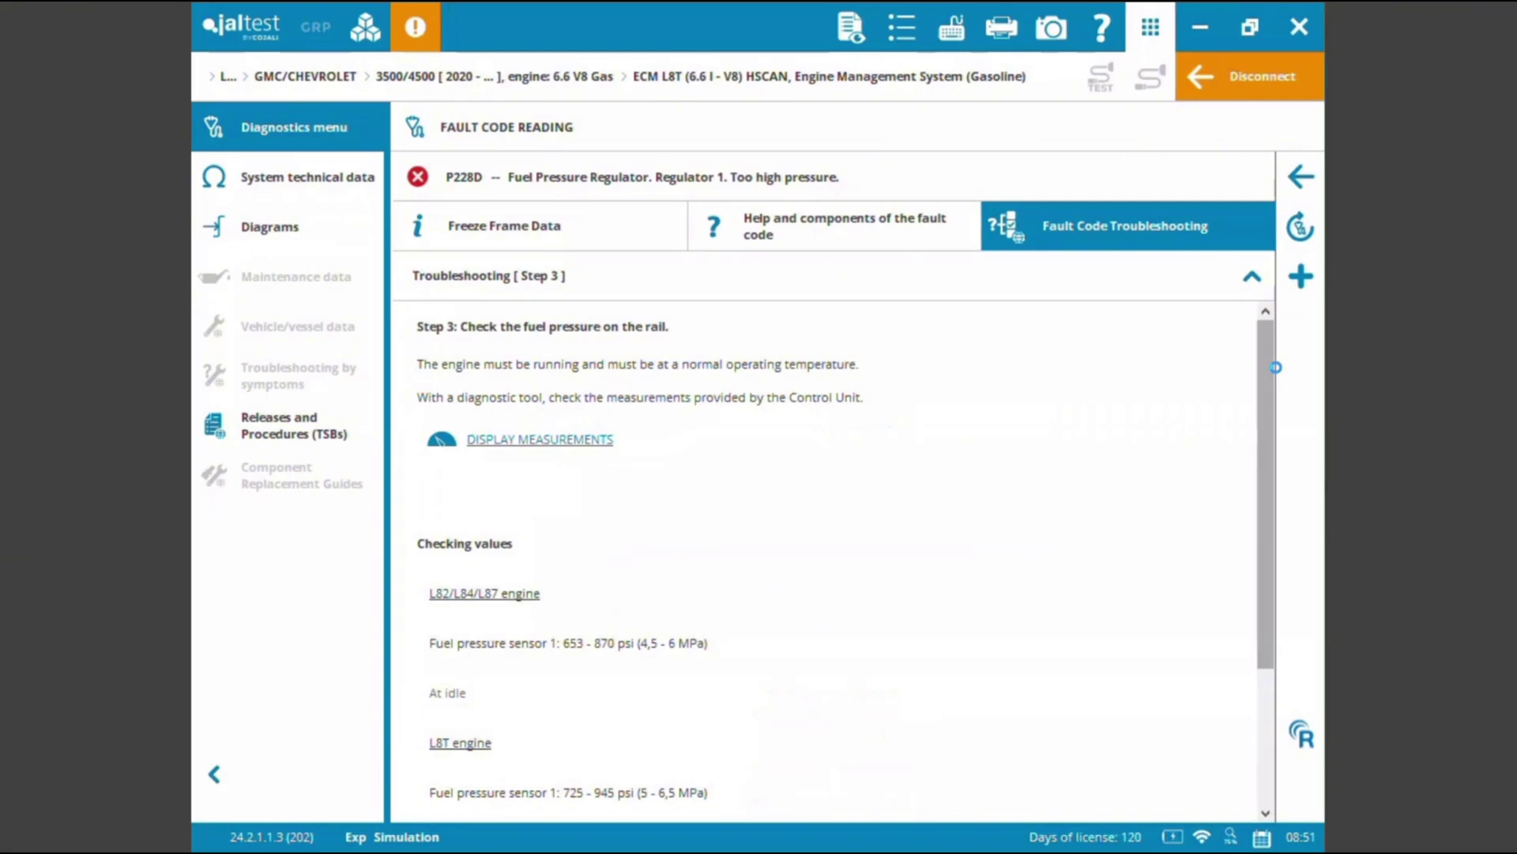
Step: Review the rail fuel pressure checking values in troubleshooting step 3 and continue with NO for a detected failure
left_click_drag(1276, 366, 1251, 461)
left_click(887, 809)
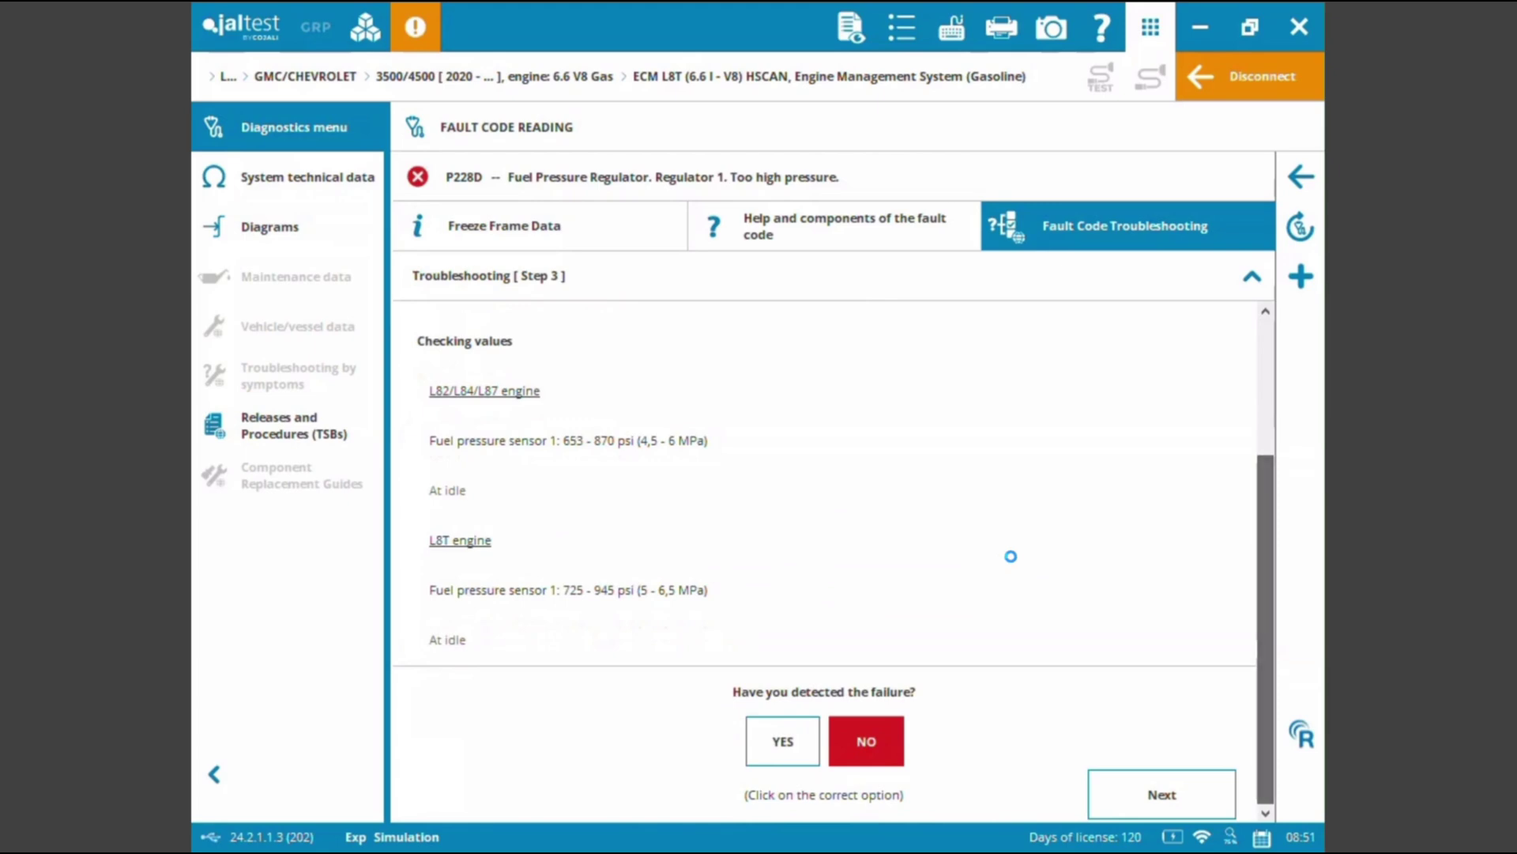
left_click(1151, 794)
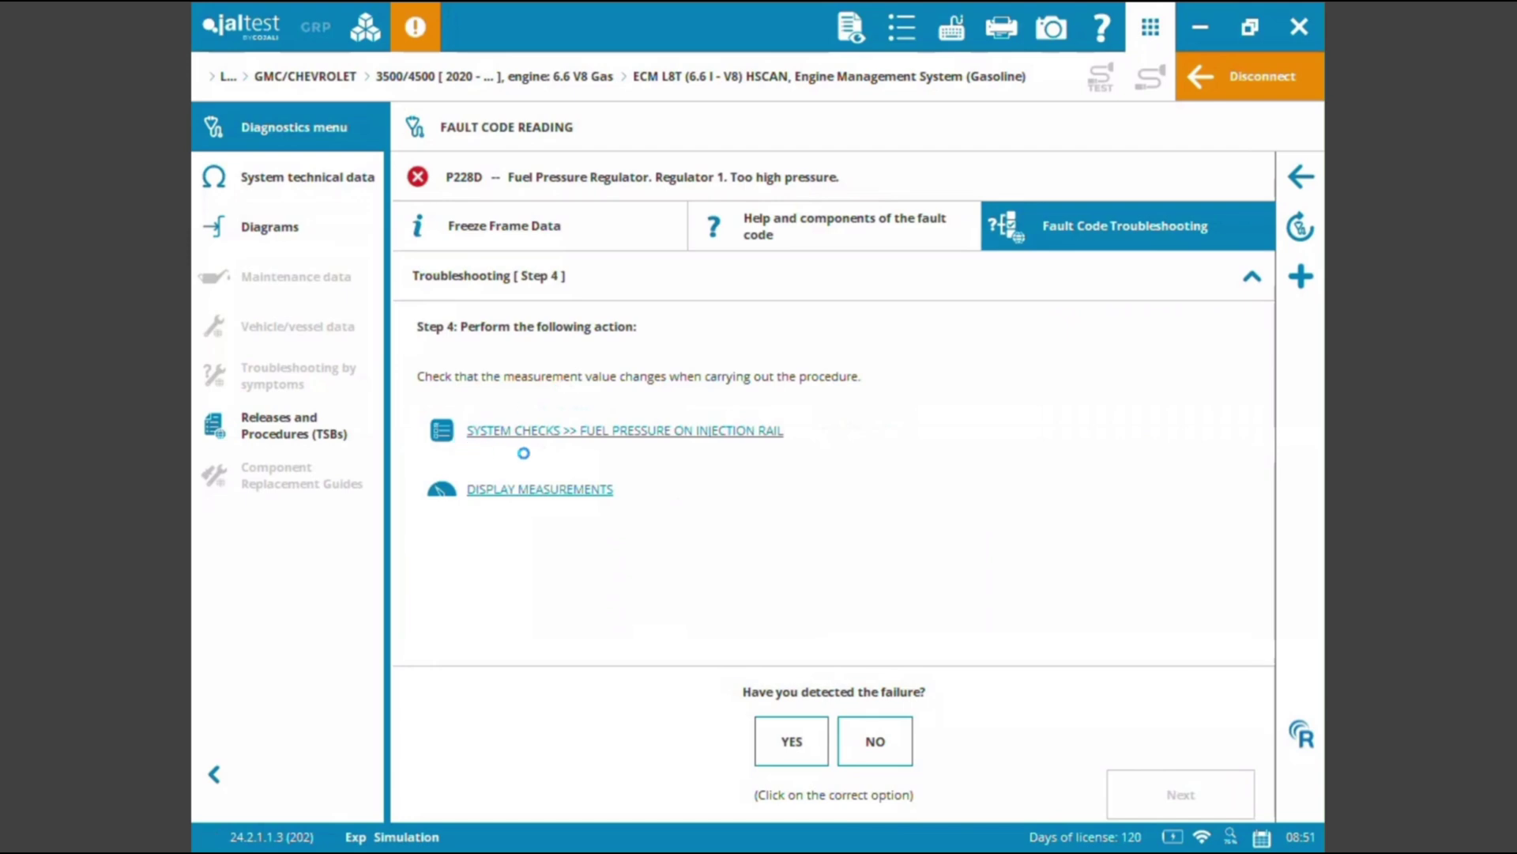
Step: Answer YES to a detected failure in troubleshooting step 4 and finish the P228D procedure without clearing the fault codes
left_click(761, 723)
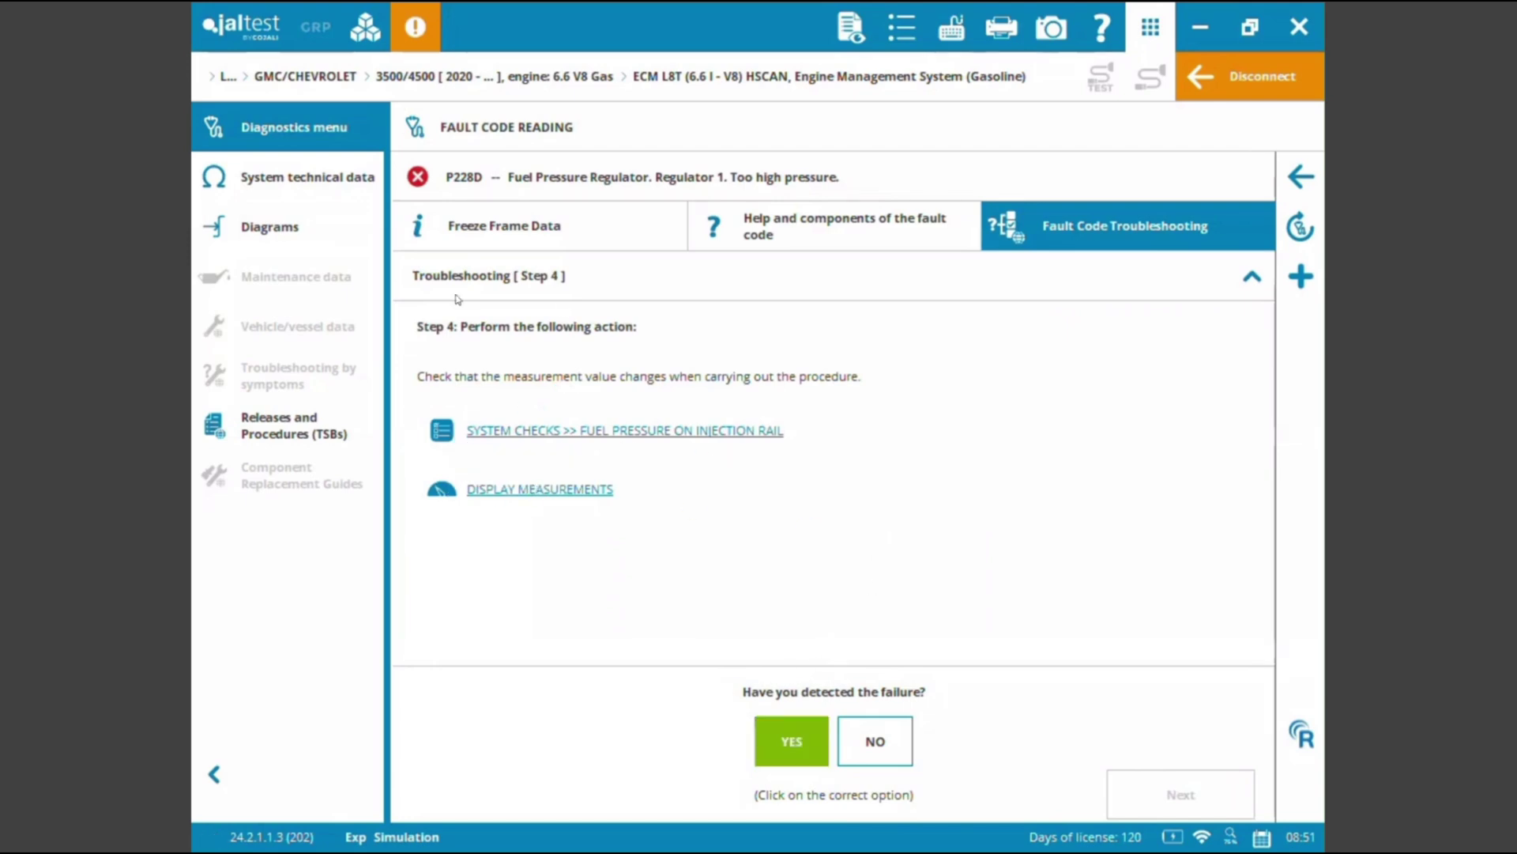
left_click(1177, 791)
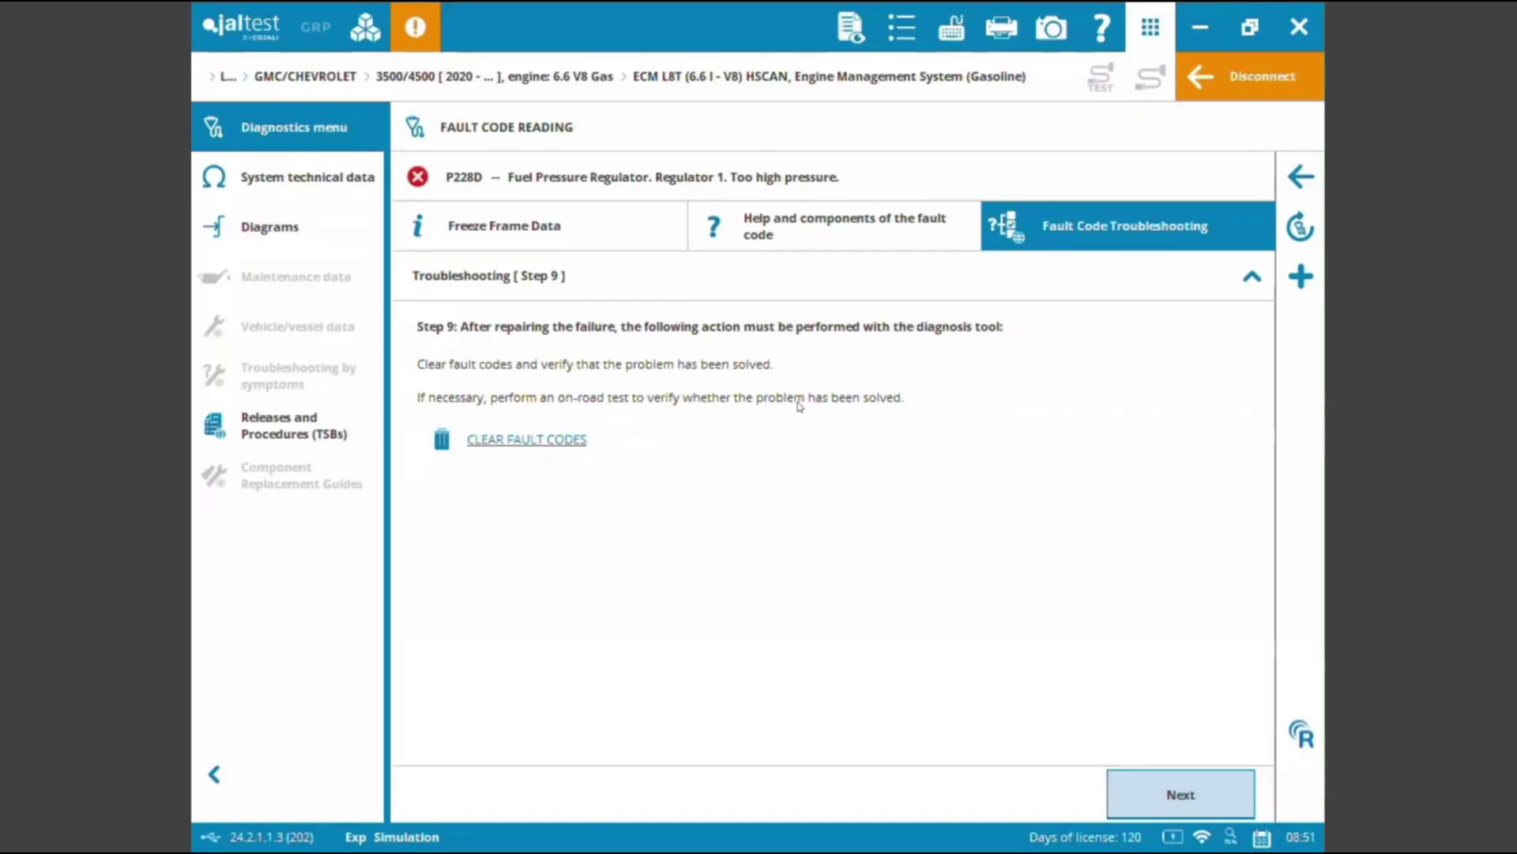
left_click(1168, 800)
left_click(1029, 501)
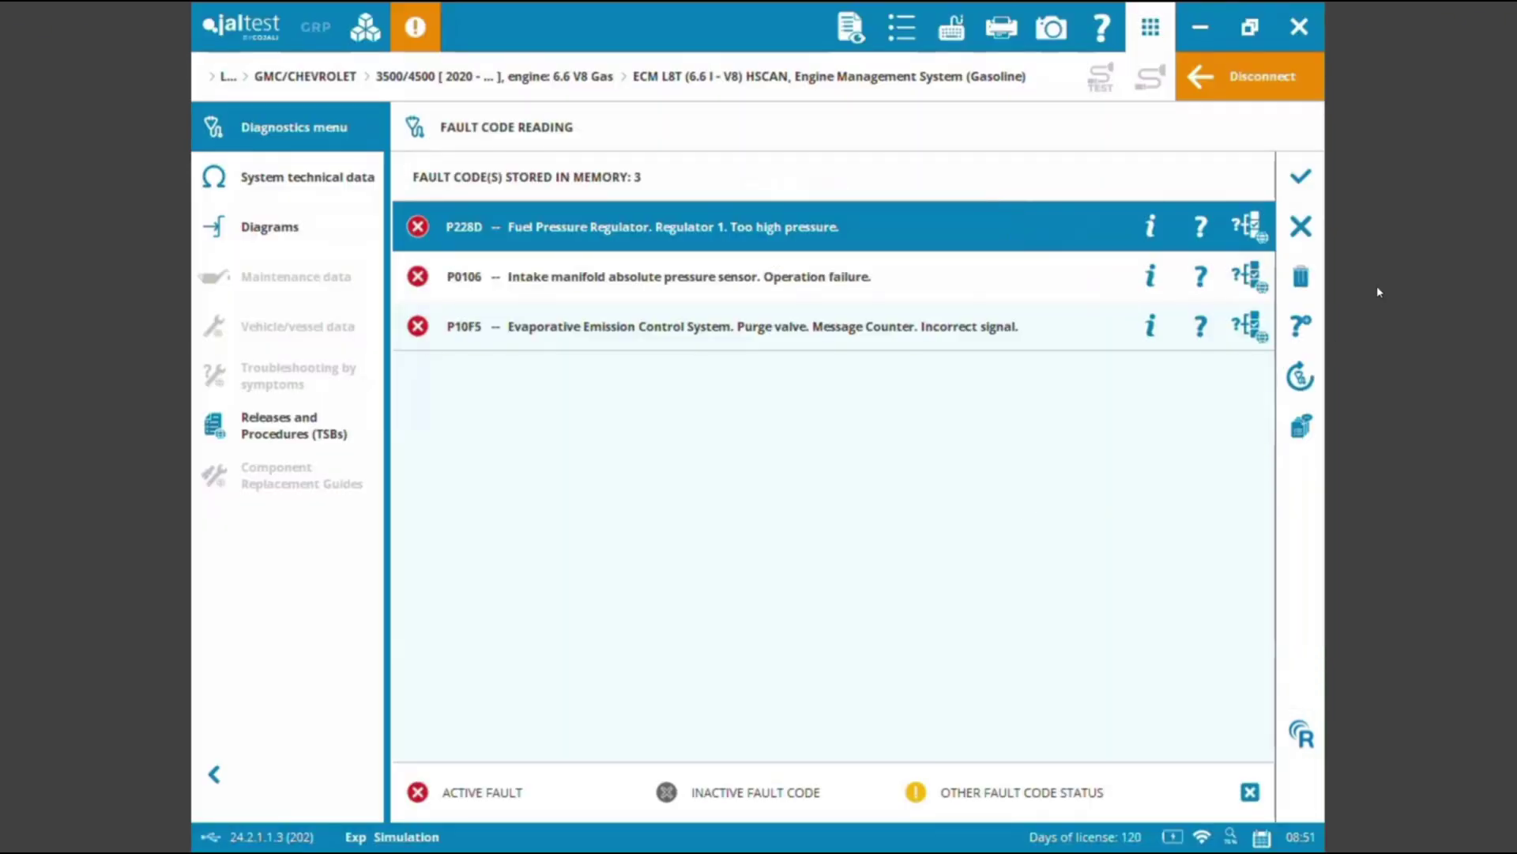
Step: Review fault code P0106's help and the absolute pressure sensor's location and pinout, then return to the fault code list
left_click(508, 283)
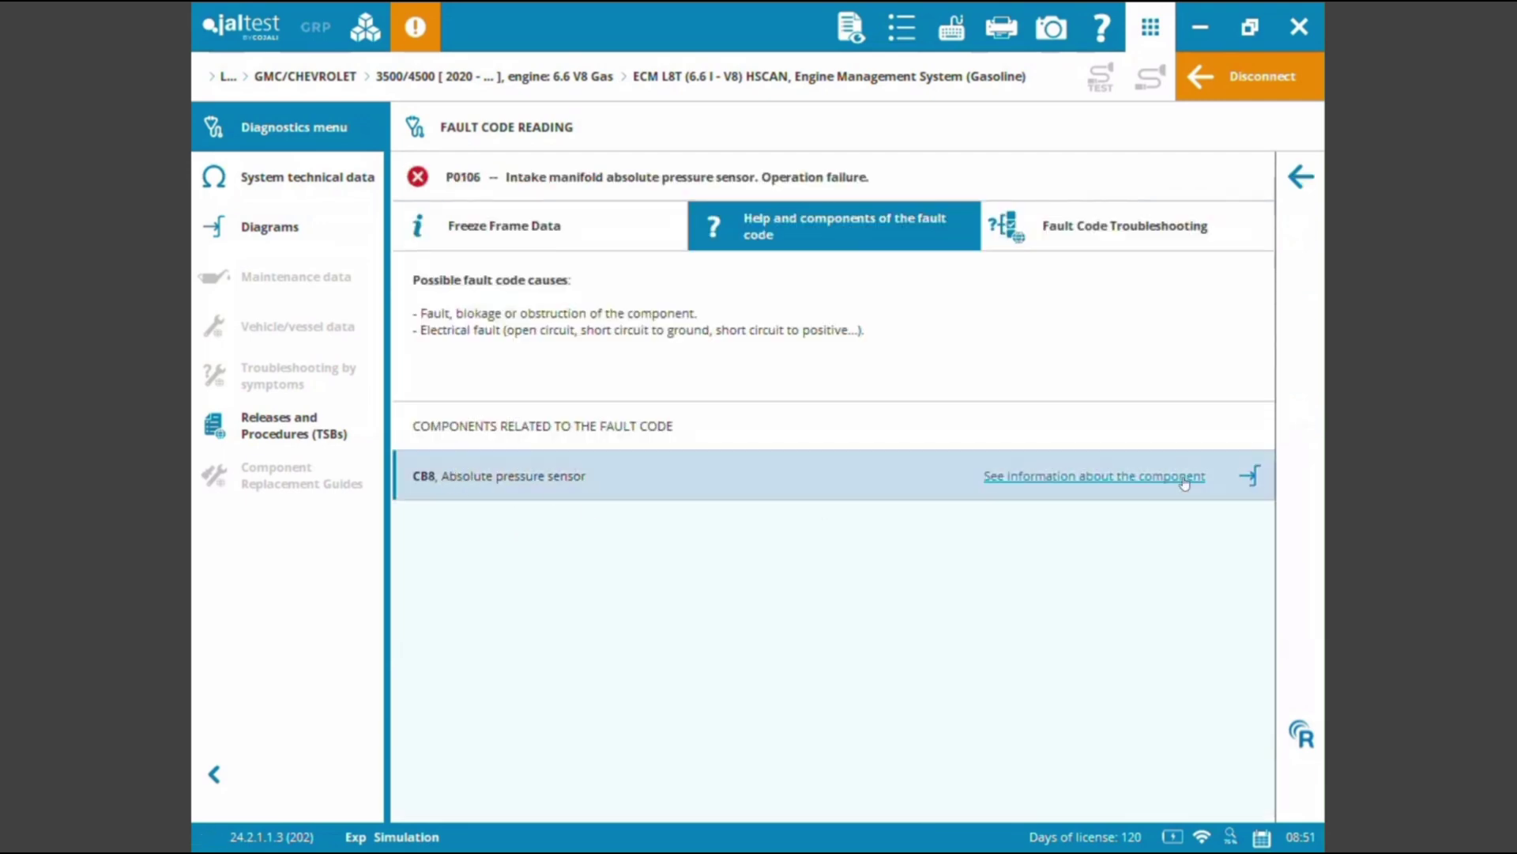
left_click(1088, 476)
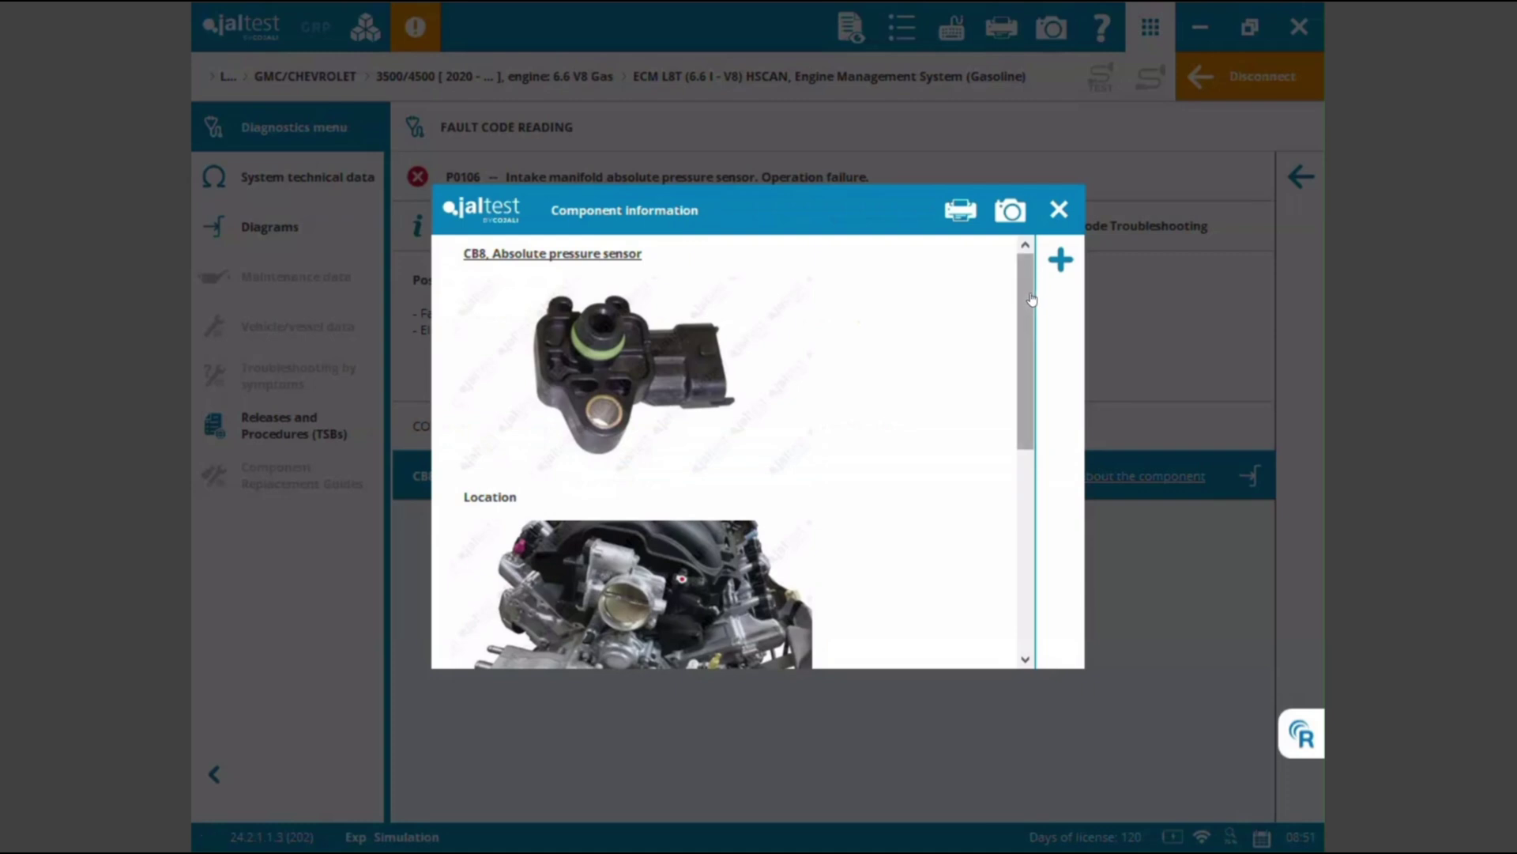
left_click_drag(1031, 298, 1006, 546)
left_click(1059, 210)
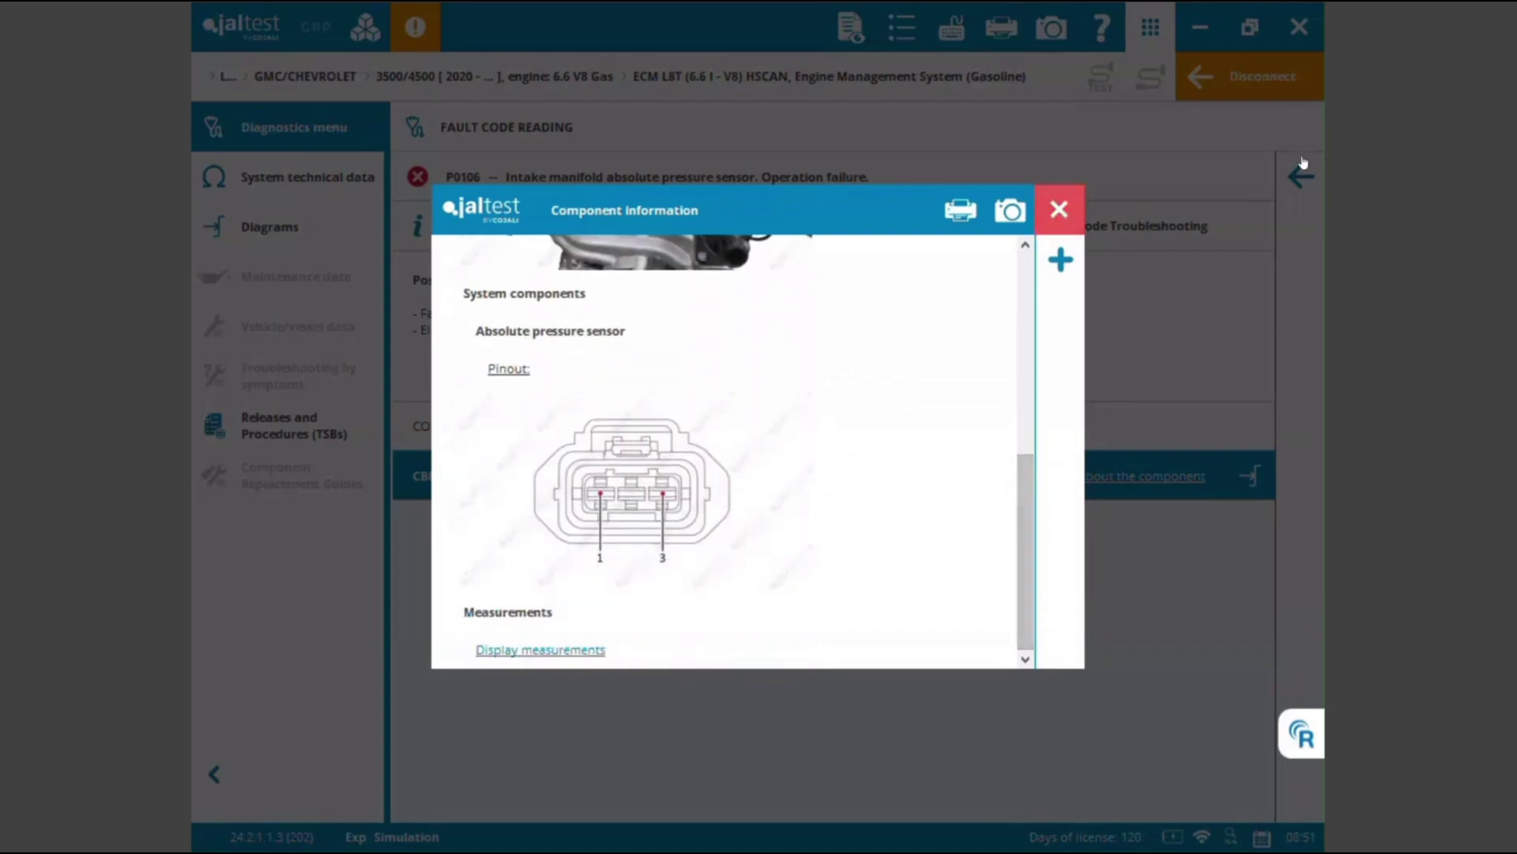
left_click(1301, 176)
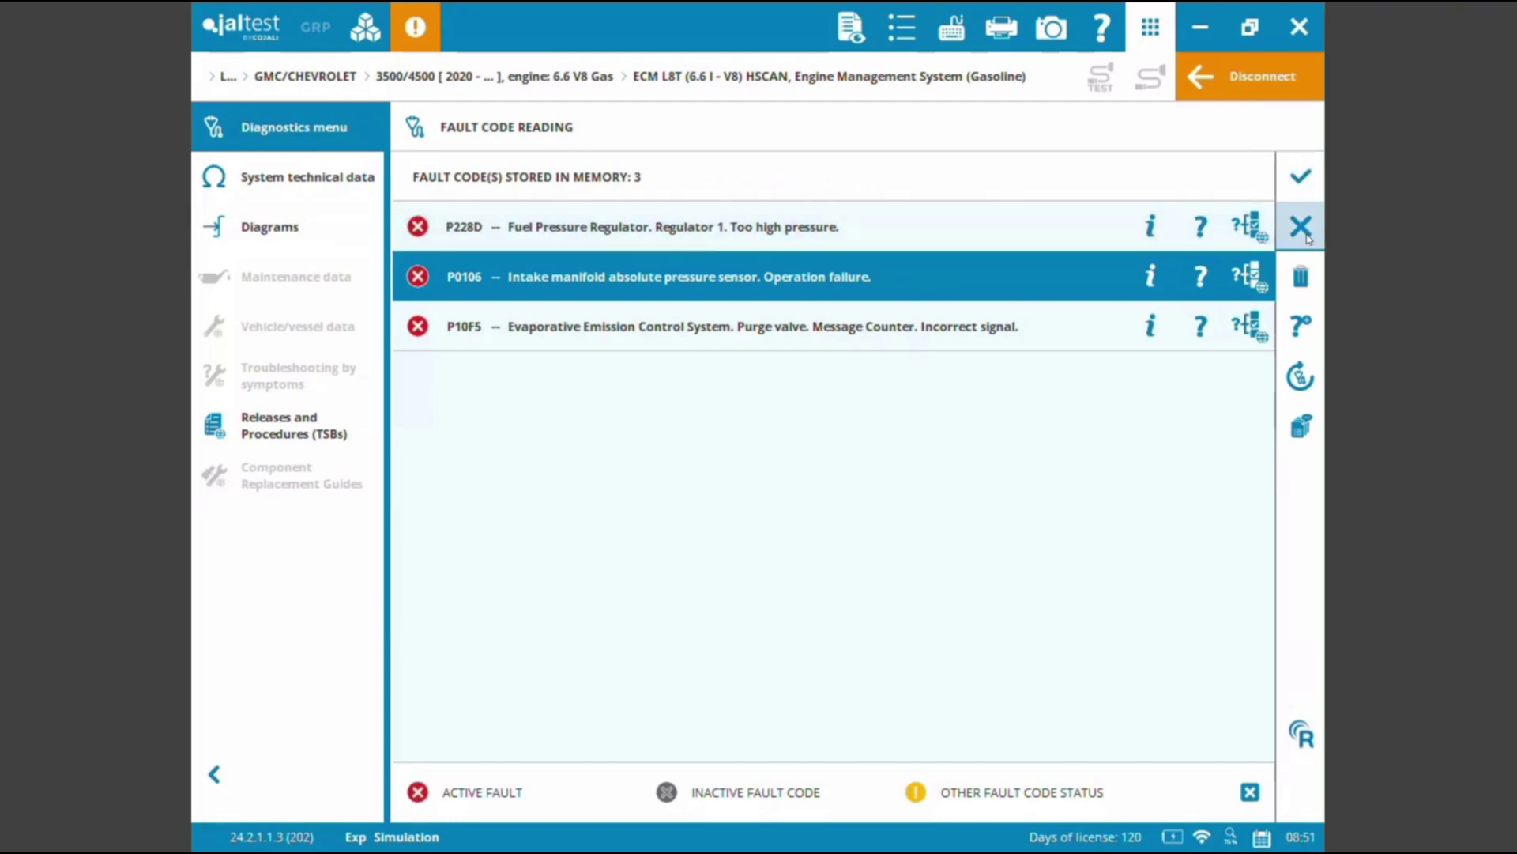
Step: Leave the fault code reading and display the ECU data under System Data
left_click(1301, 227)
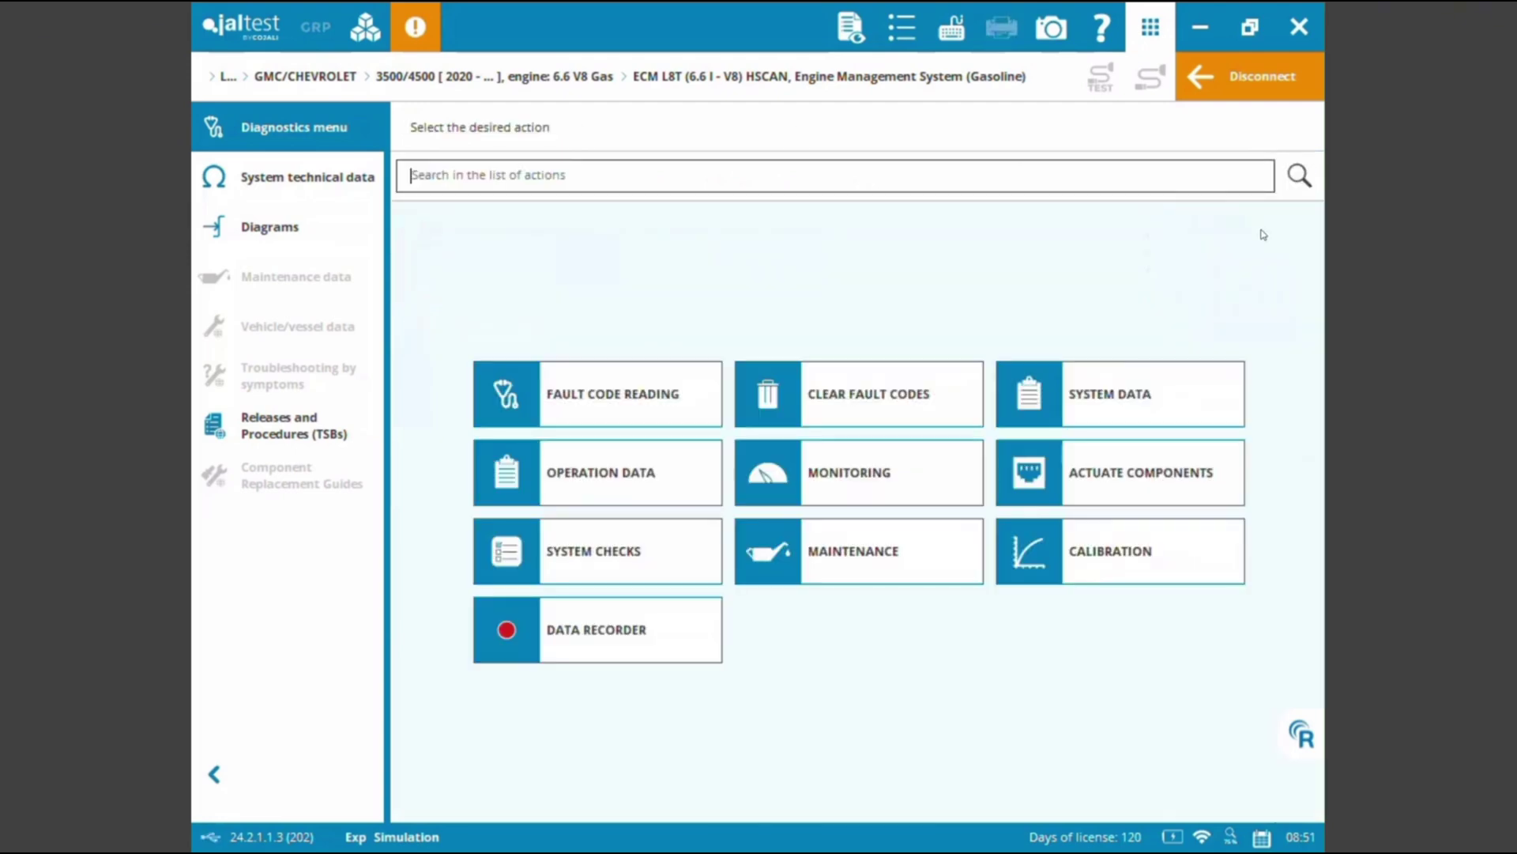
left_click(1113, 390)
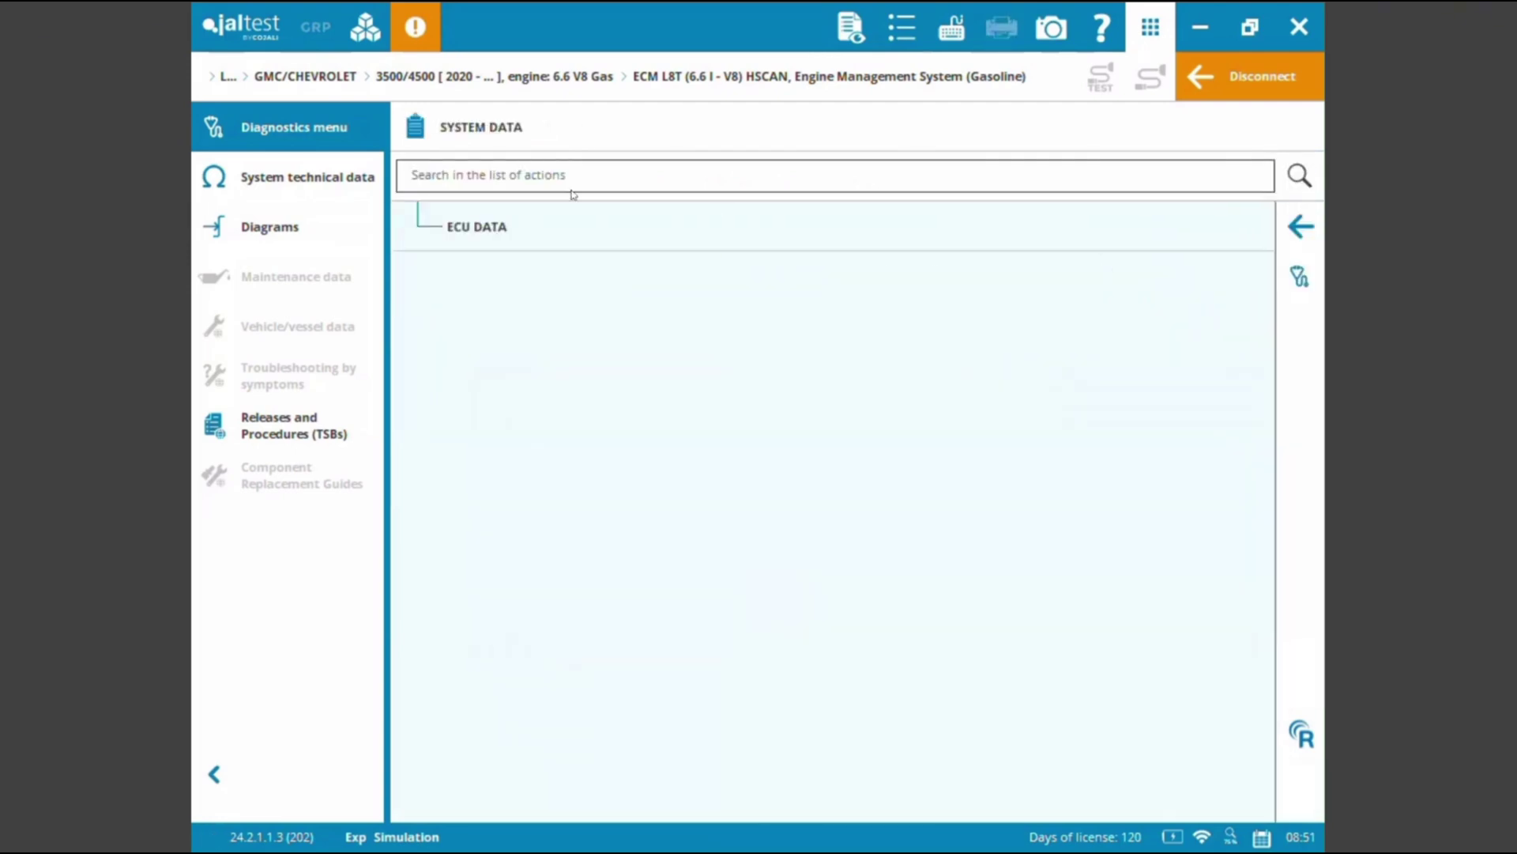
left_click(556, 226)
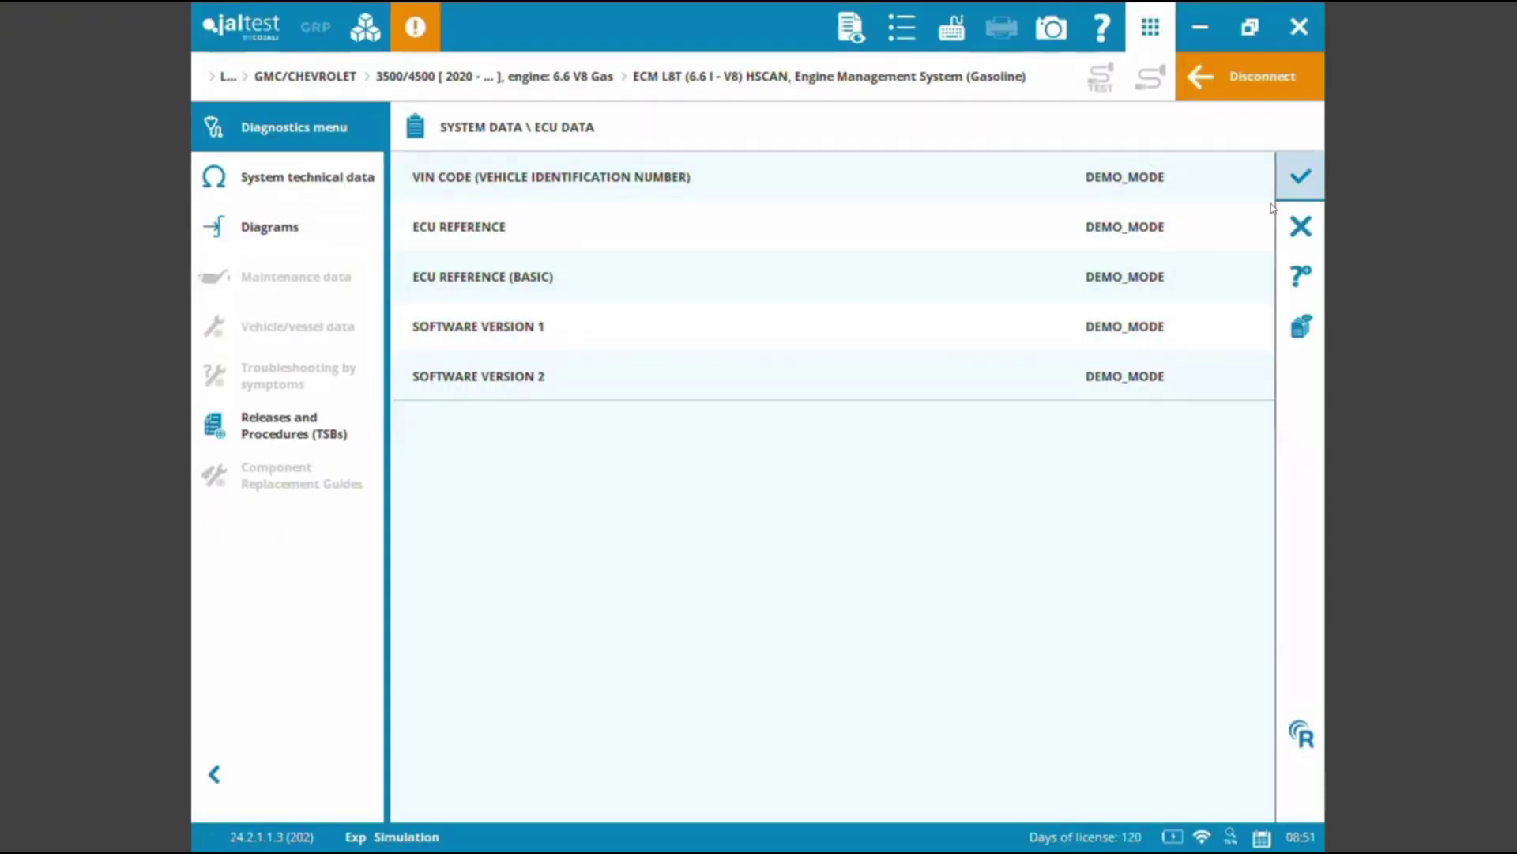
Step: Close the ECU data, review the Maintenance Data under Operation Data, and return to the list of diagnostic actions
left_click(1297, 228)
left_click(1296, 229)
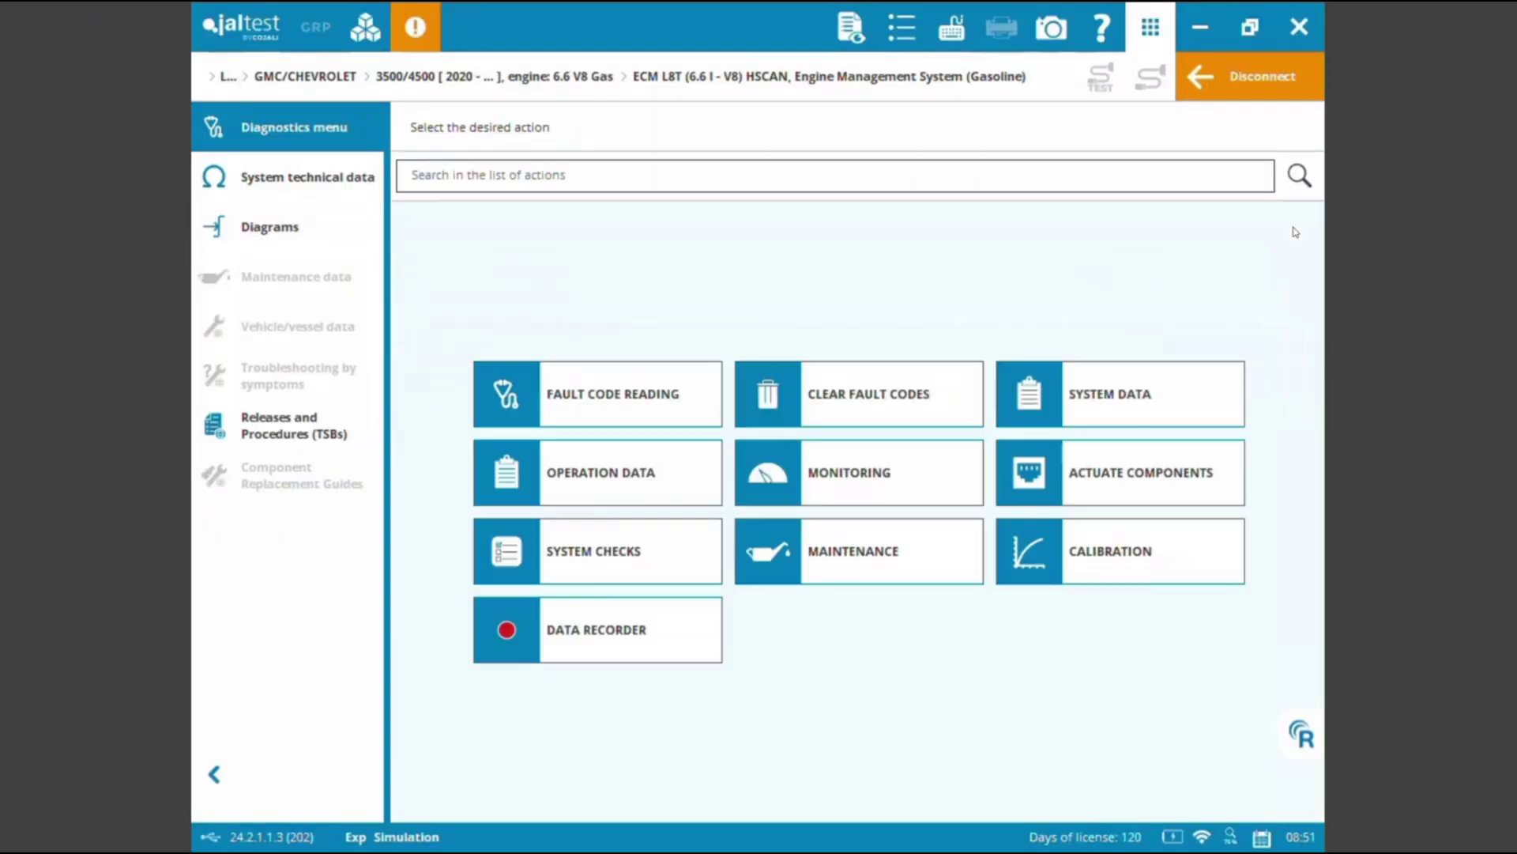
left_click(585, 483)
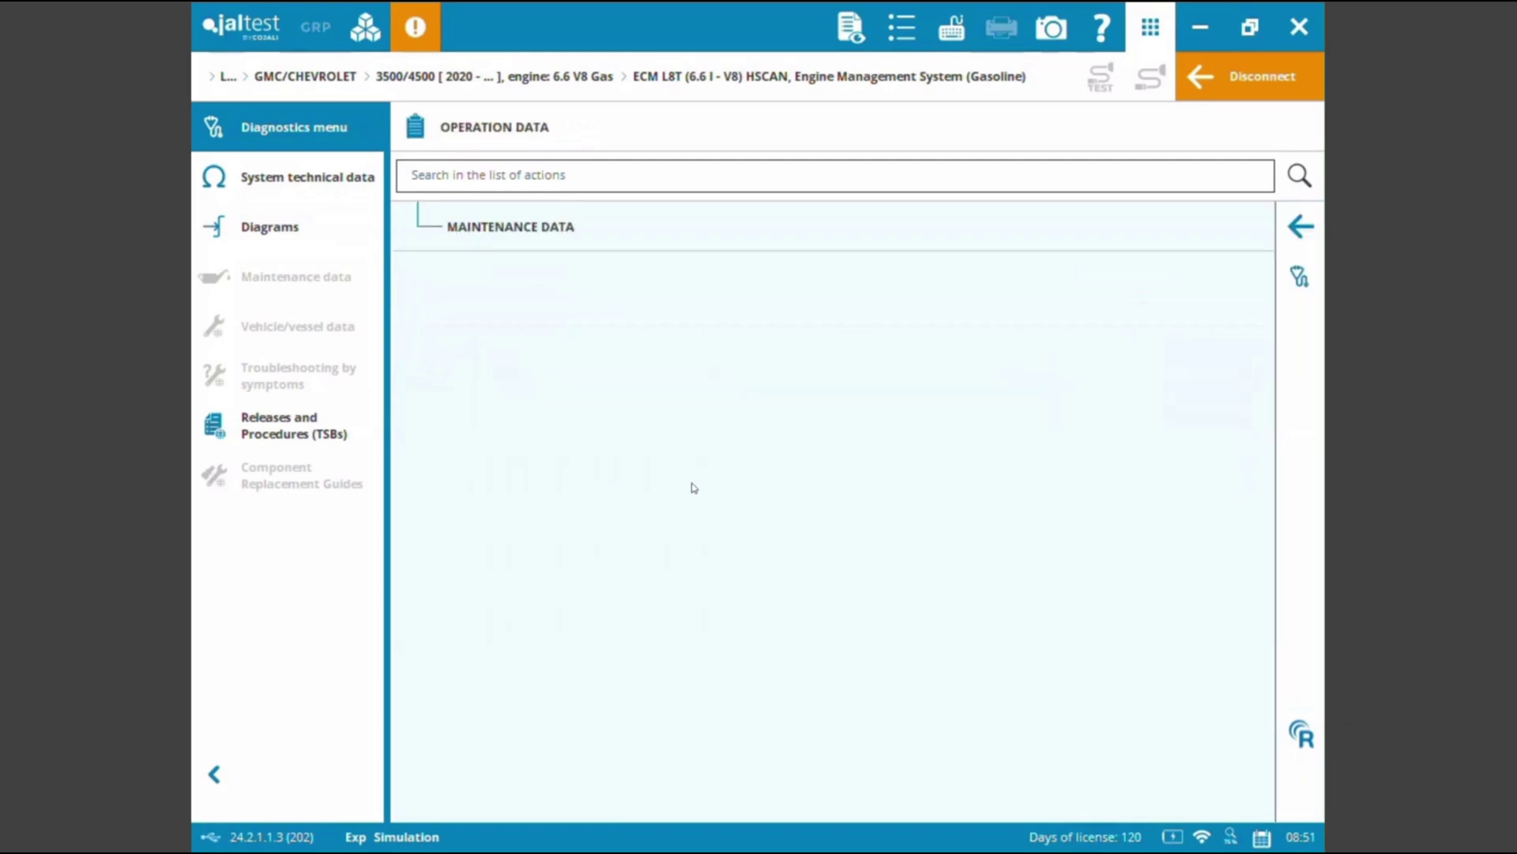
left_click(525, 236)
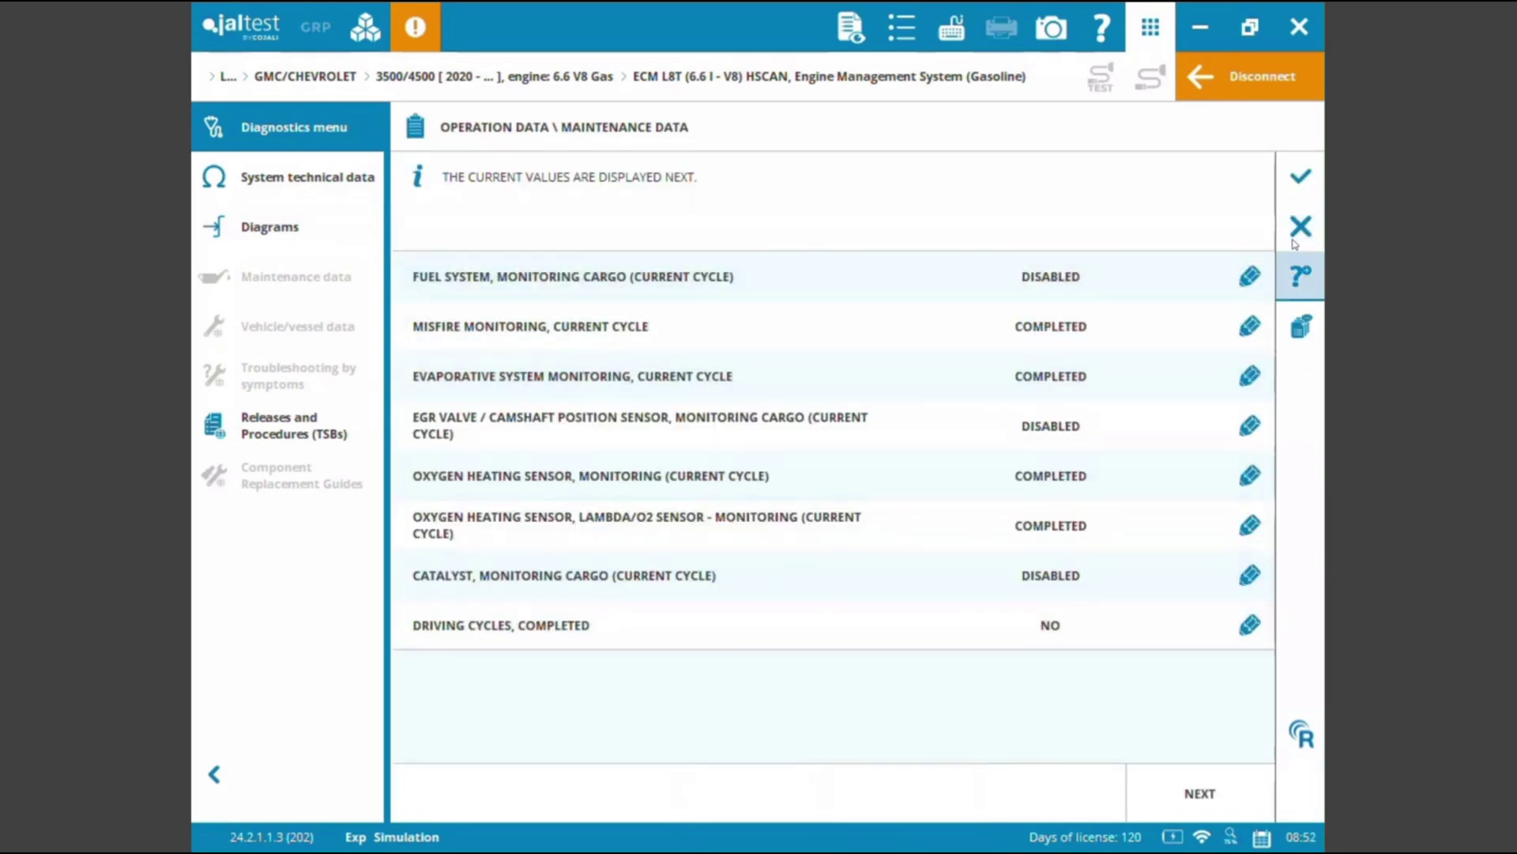
left_click(1299, 228)
left_click(1300, 224)
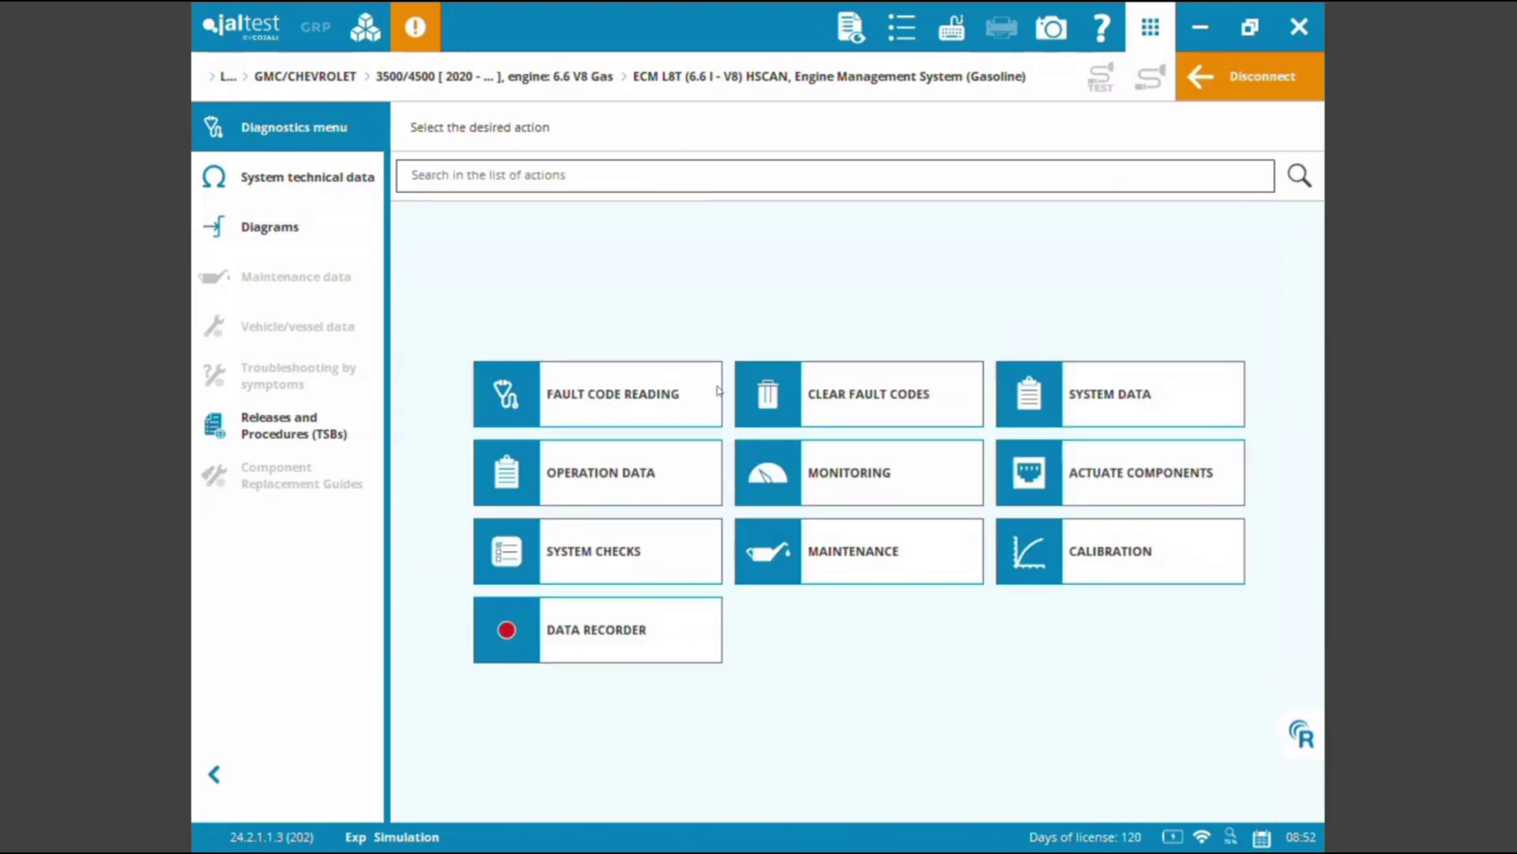
Step: Select engine speed, desired idle speed, coolant temperature sensor and intake air temperature sensor 1 as the live data for monitoring
left_click(849, 469)
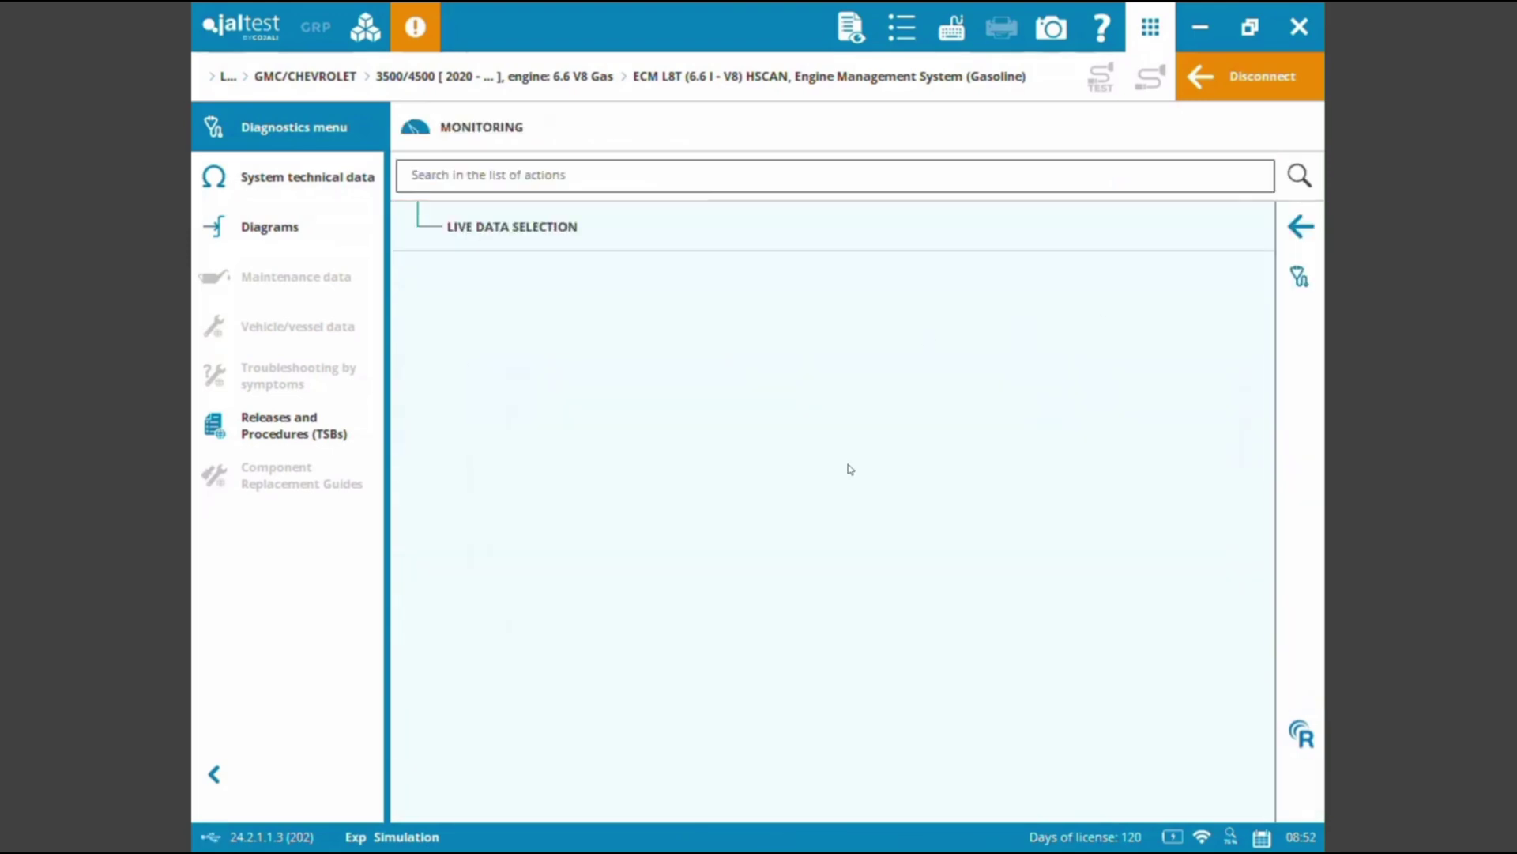
left_click(690, 246)
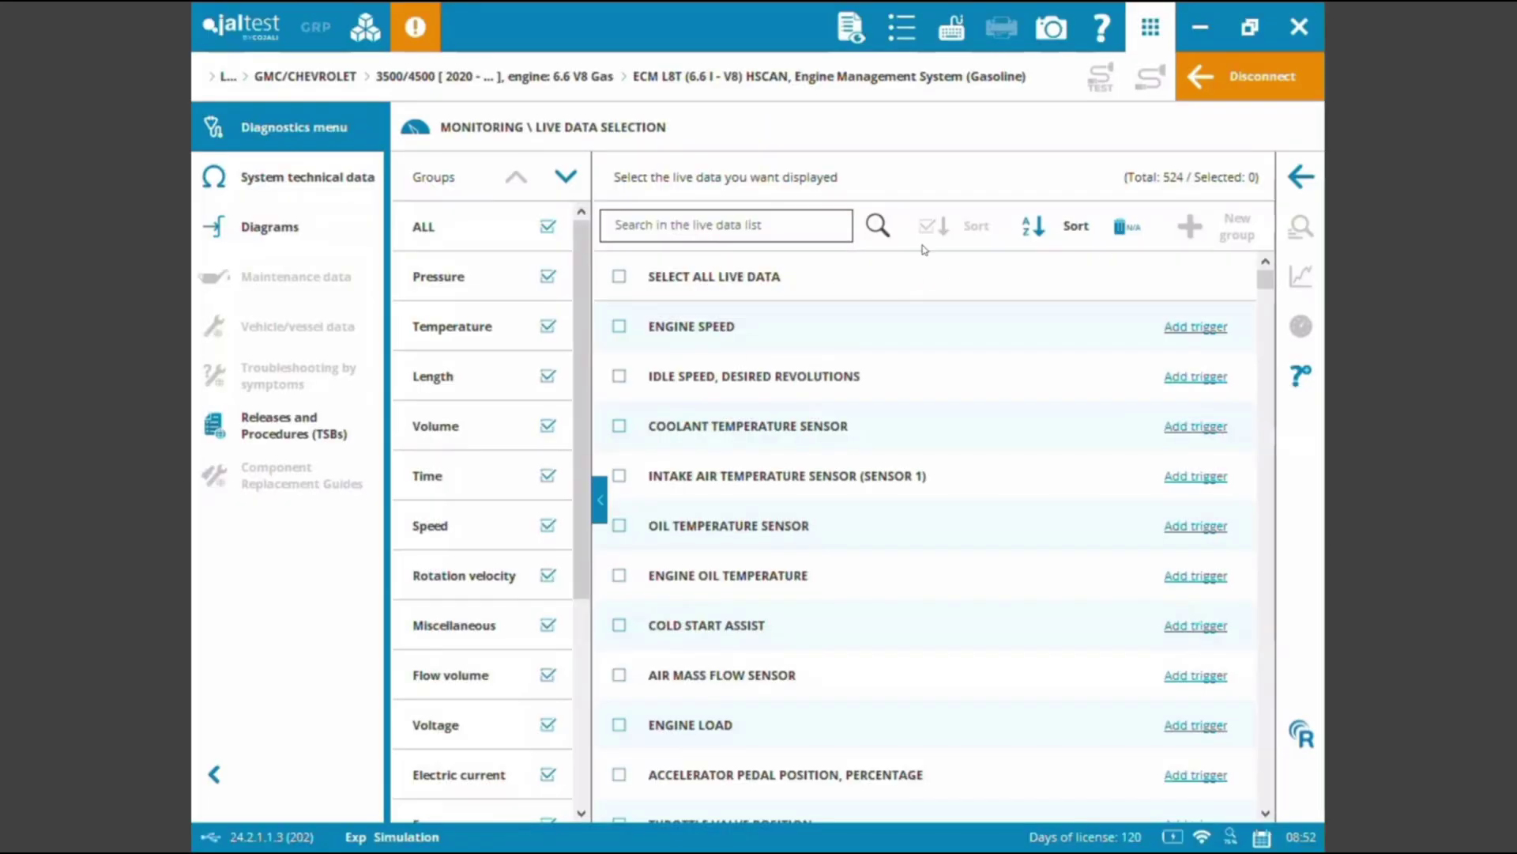
left_click(619, 327)
left_click(619, 376)
left_click(619, 426)
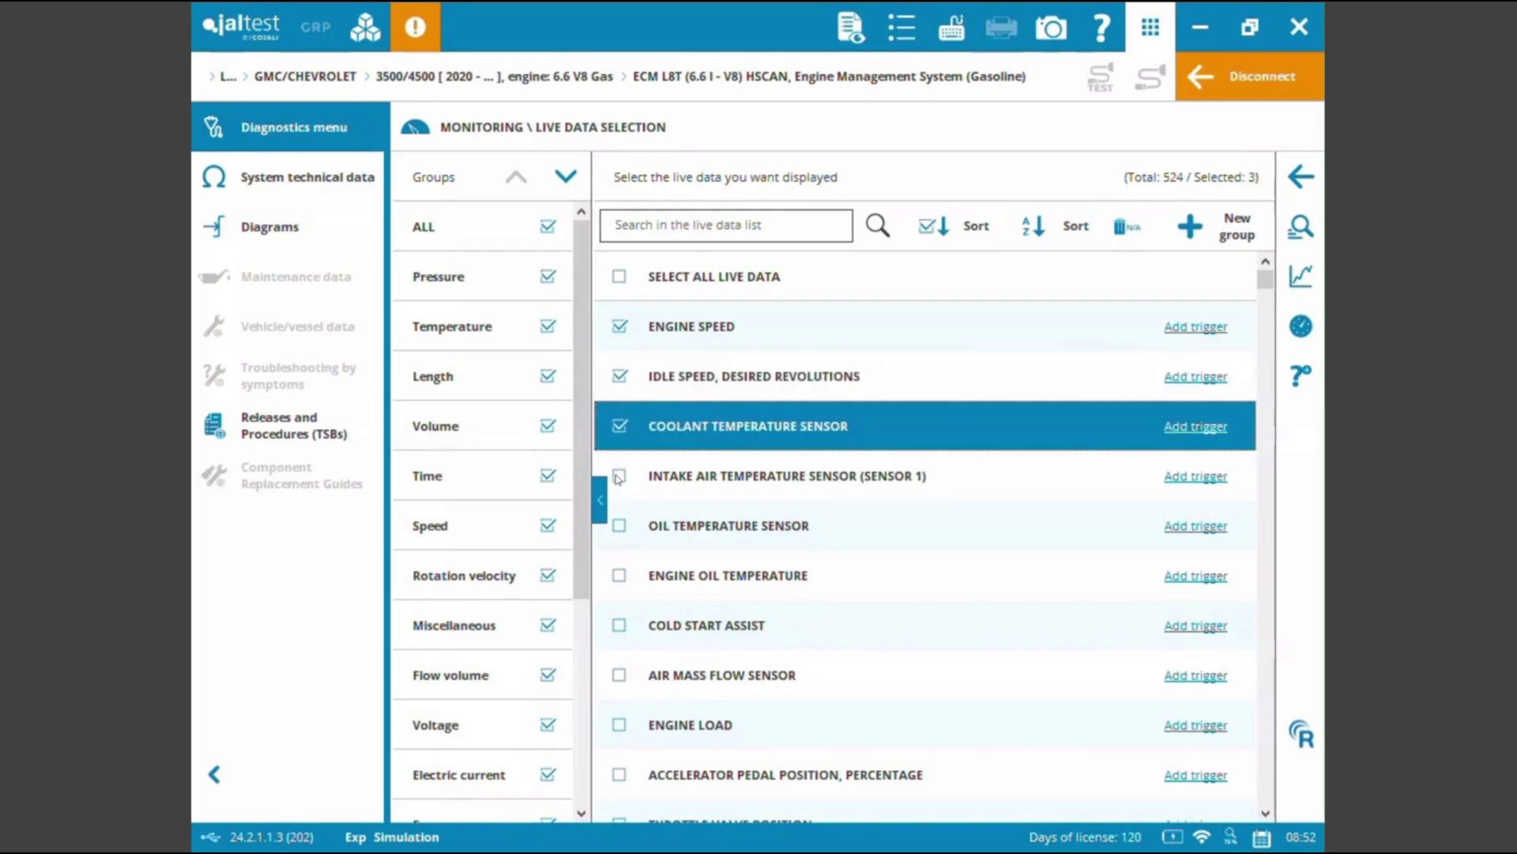
left_click(619, 476)
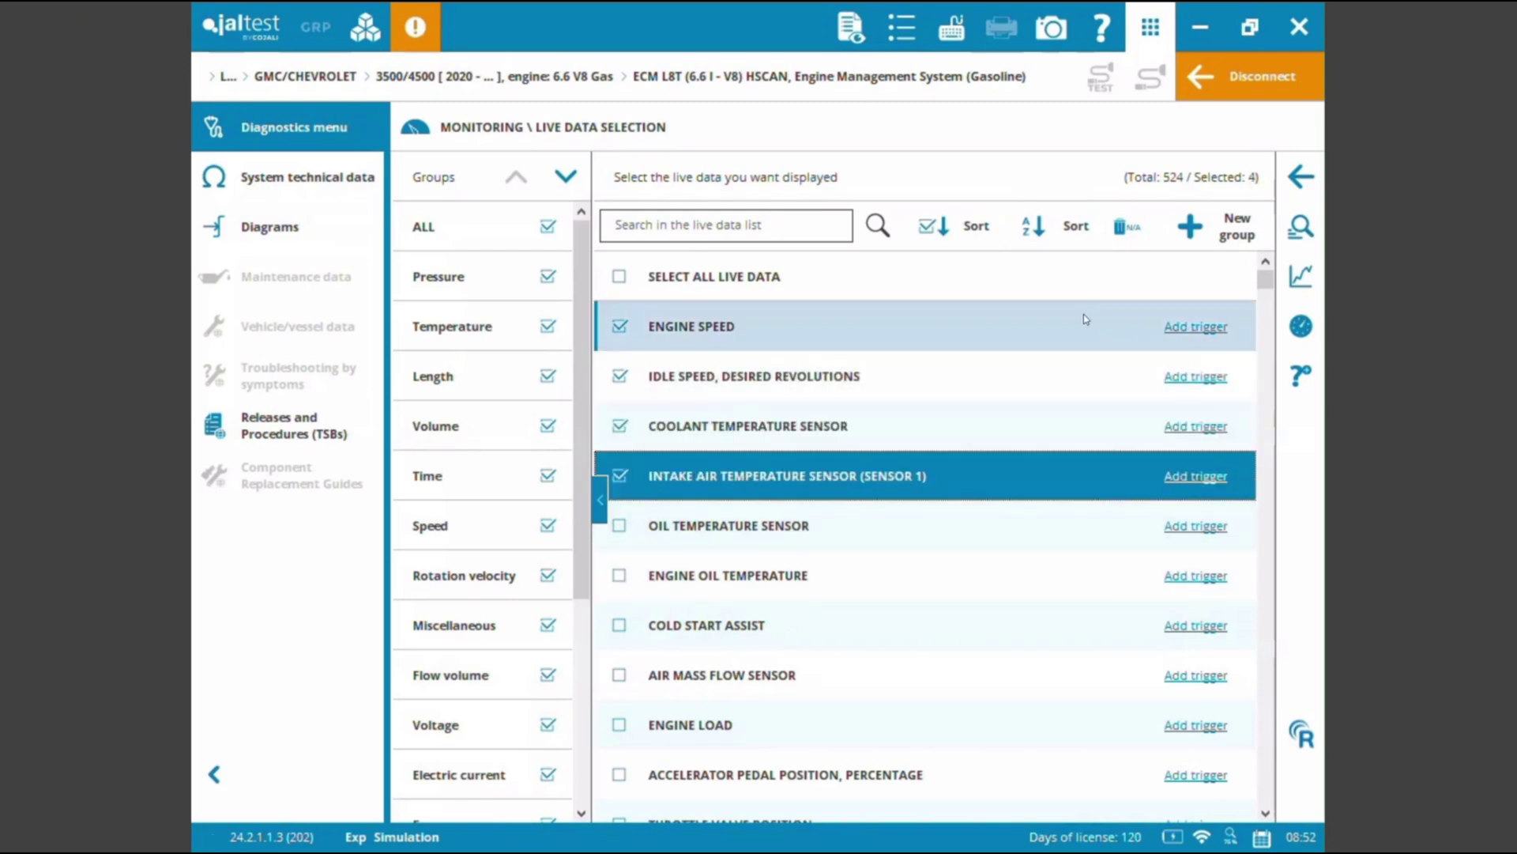
Step: View the selected live data as a graph and as gauges, and leave Monitoring
left_click(1301, 276)
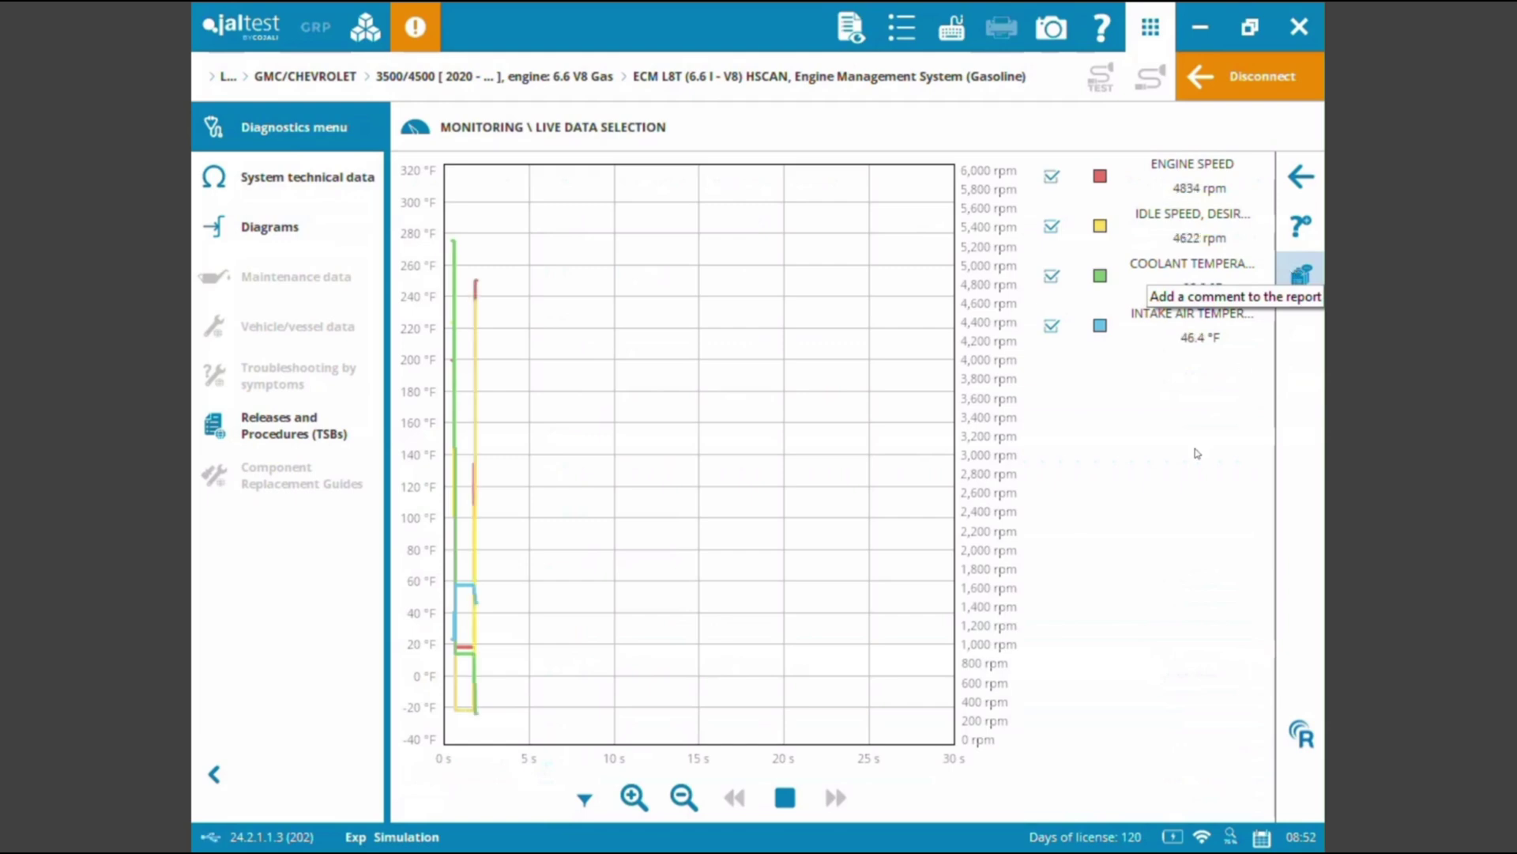
left_click(1302, 175)
left_click(1301, 326)
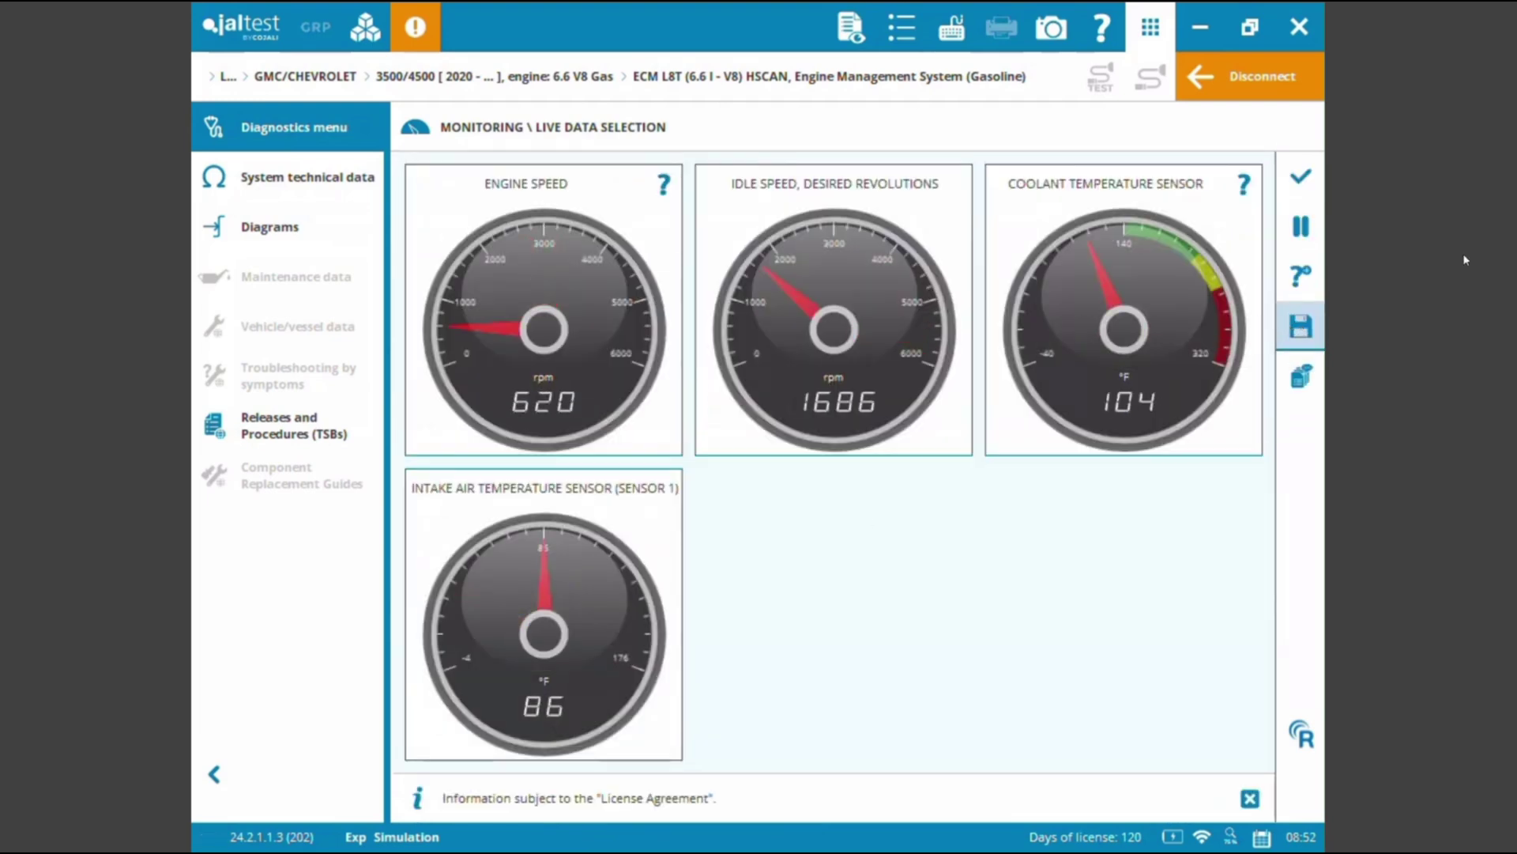
left_click(1293, 183)
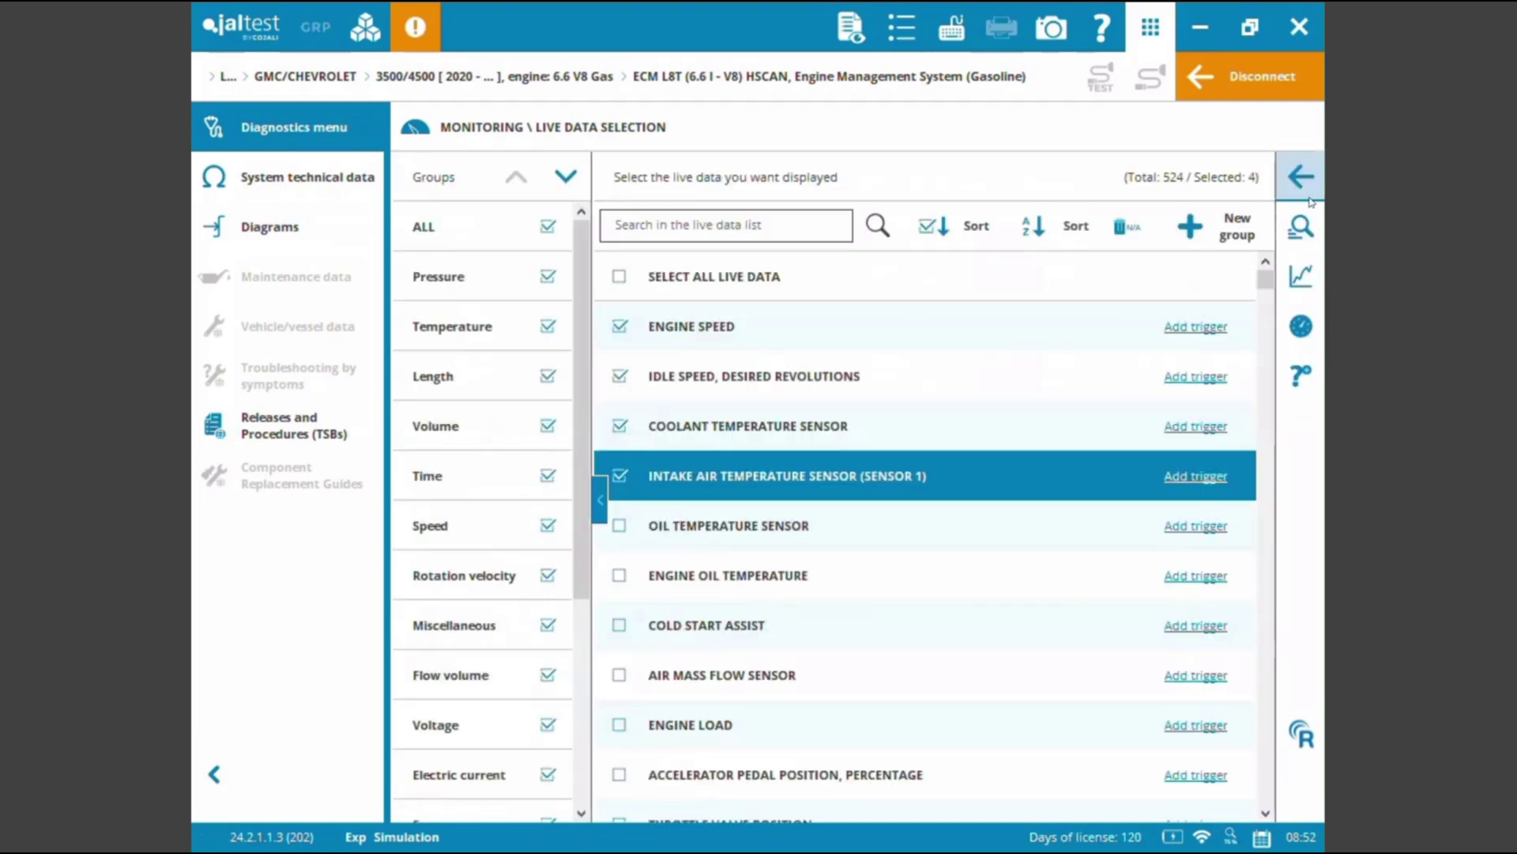
left_click(1293, 180)
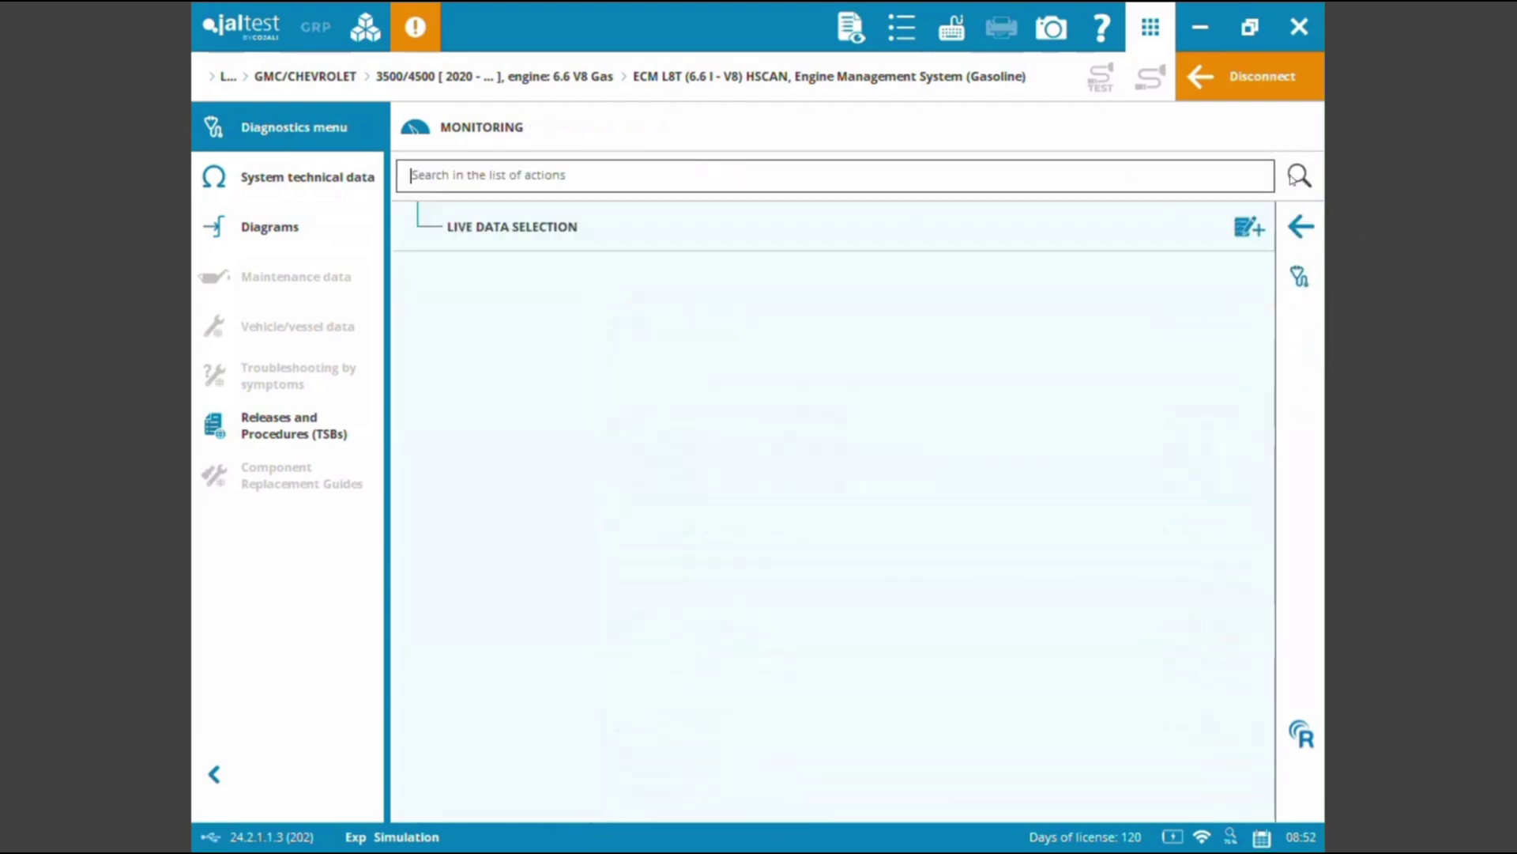
left_click(1301, 227)
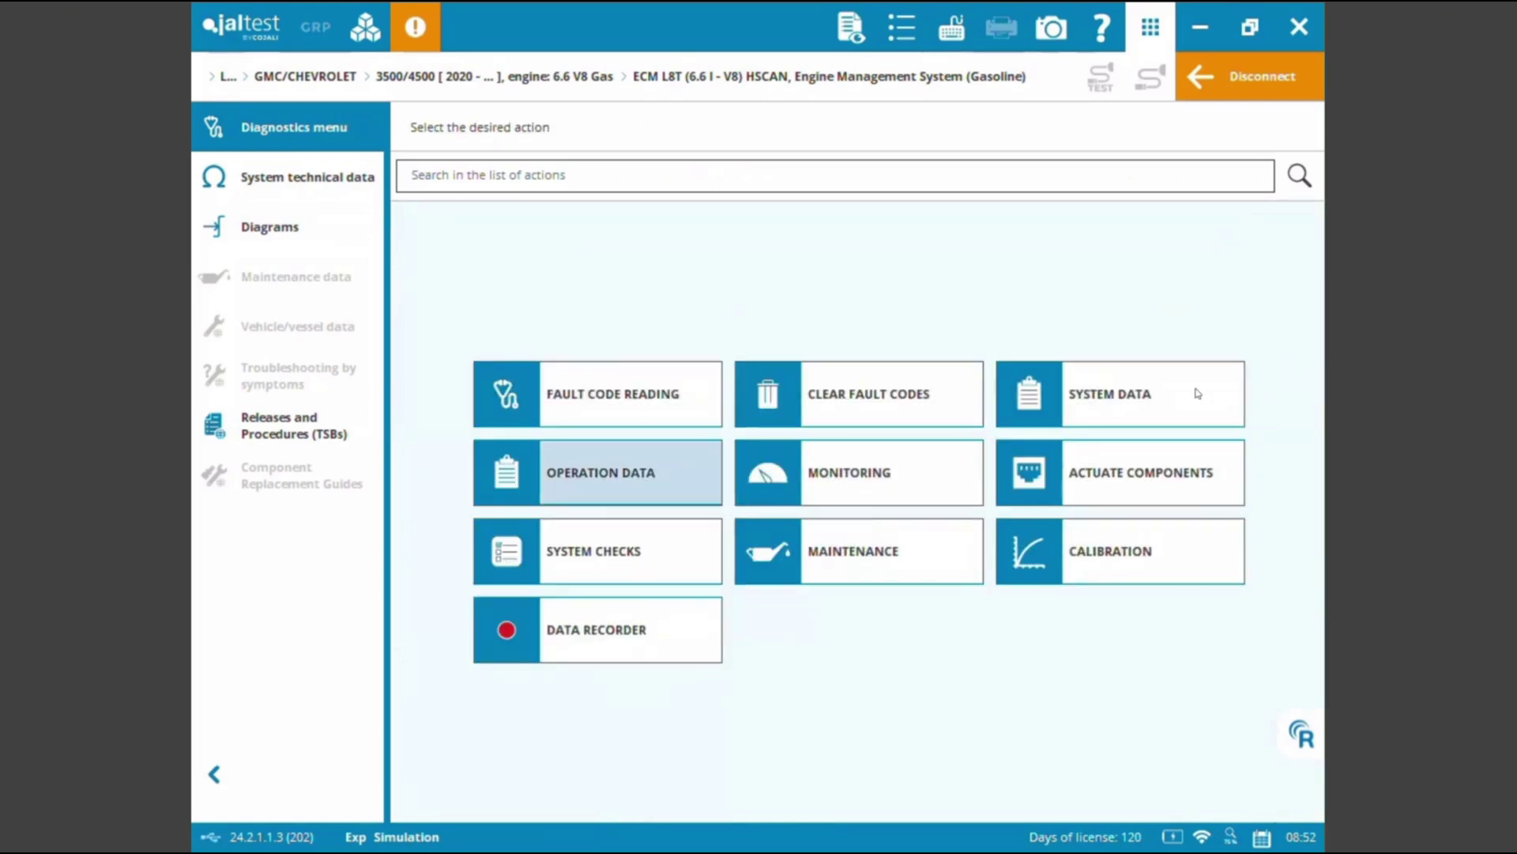
Step: Examine the fully expanded list of Actuate Components tests and return to the diagnostic actions
left_click(1152, 491)
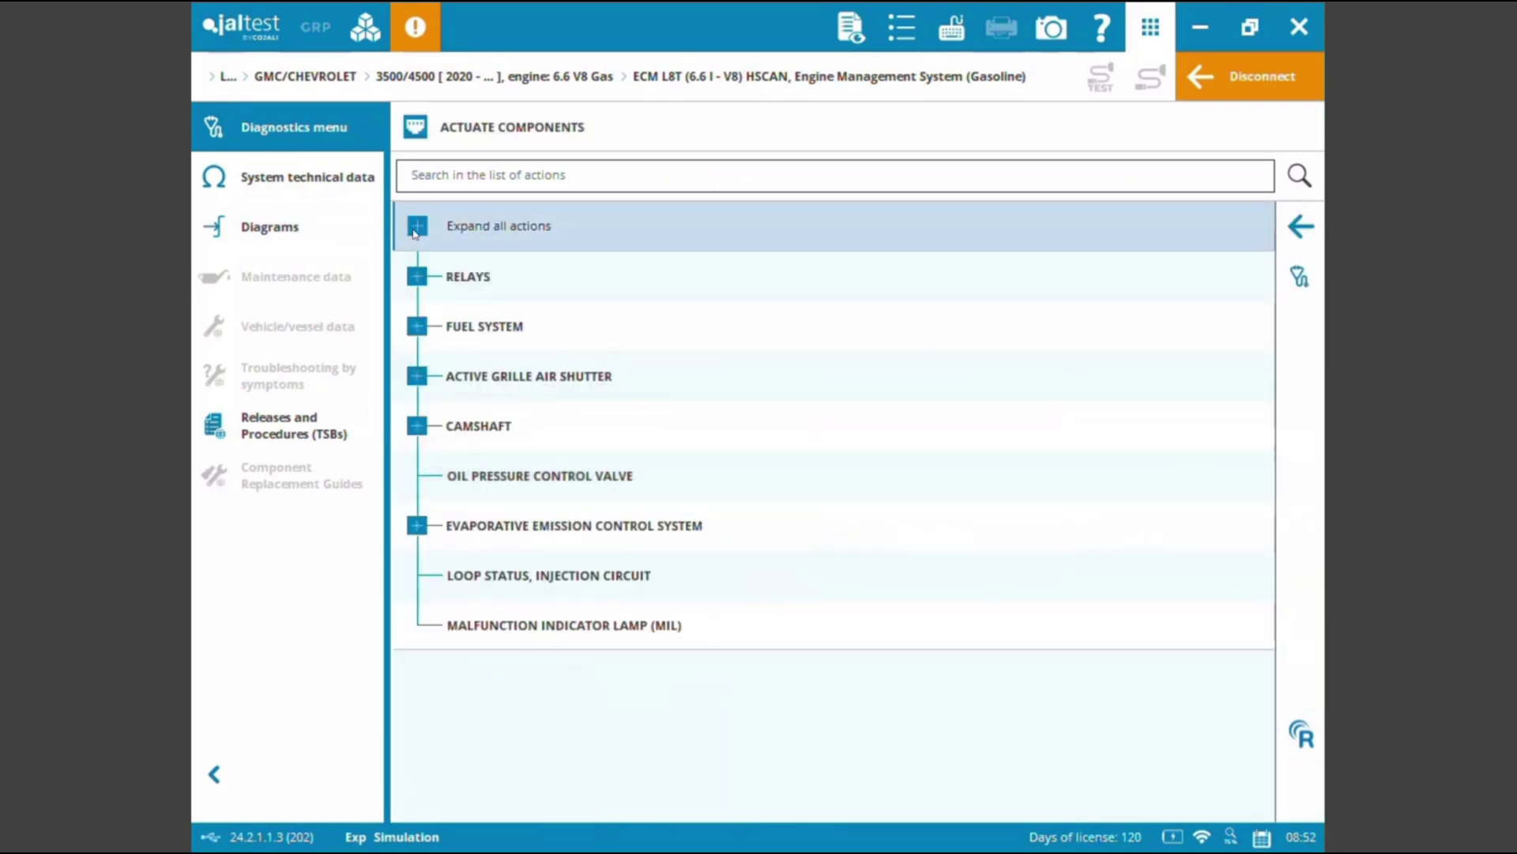
left_click(543, 245)
scroll(1245, 332, "down", 3)
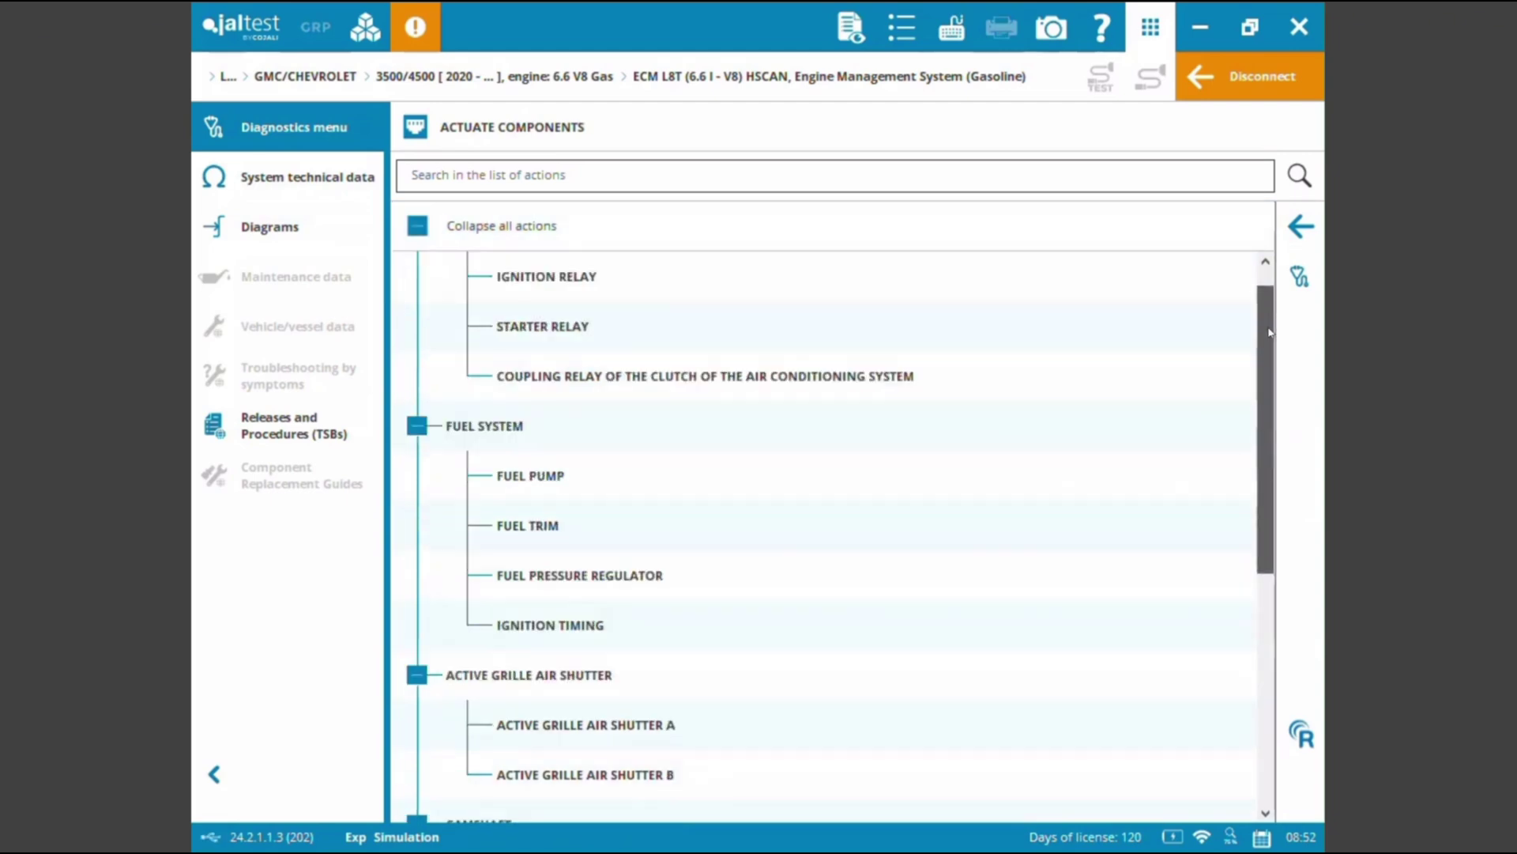
scroll(1253, 408, "down", 6)
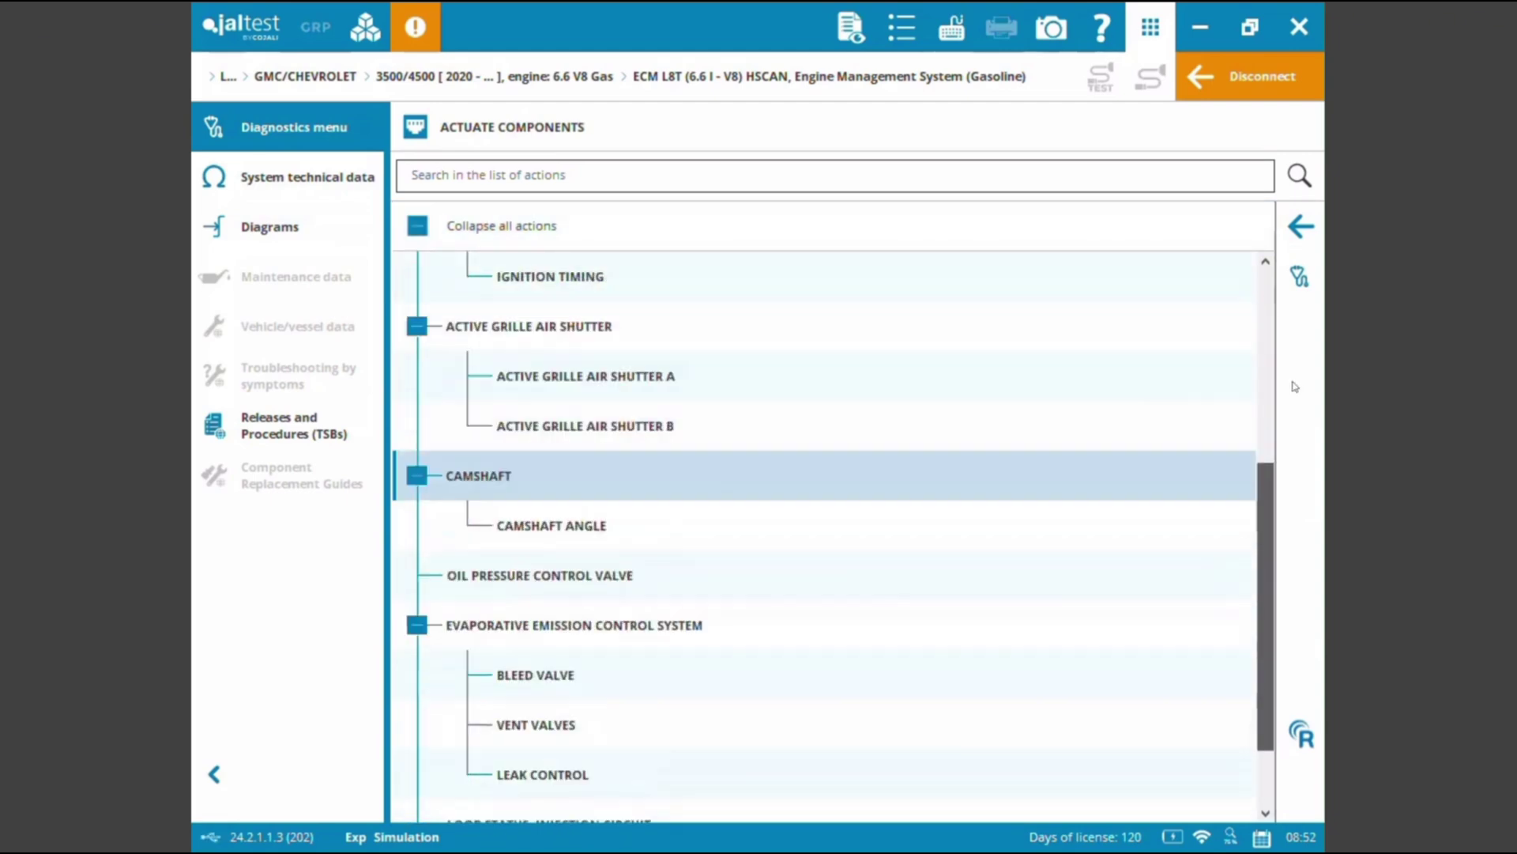
left_click(1306, 236)
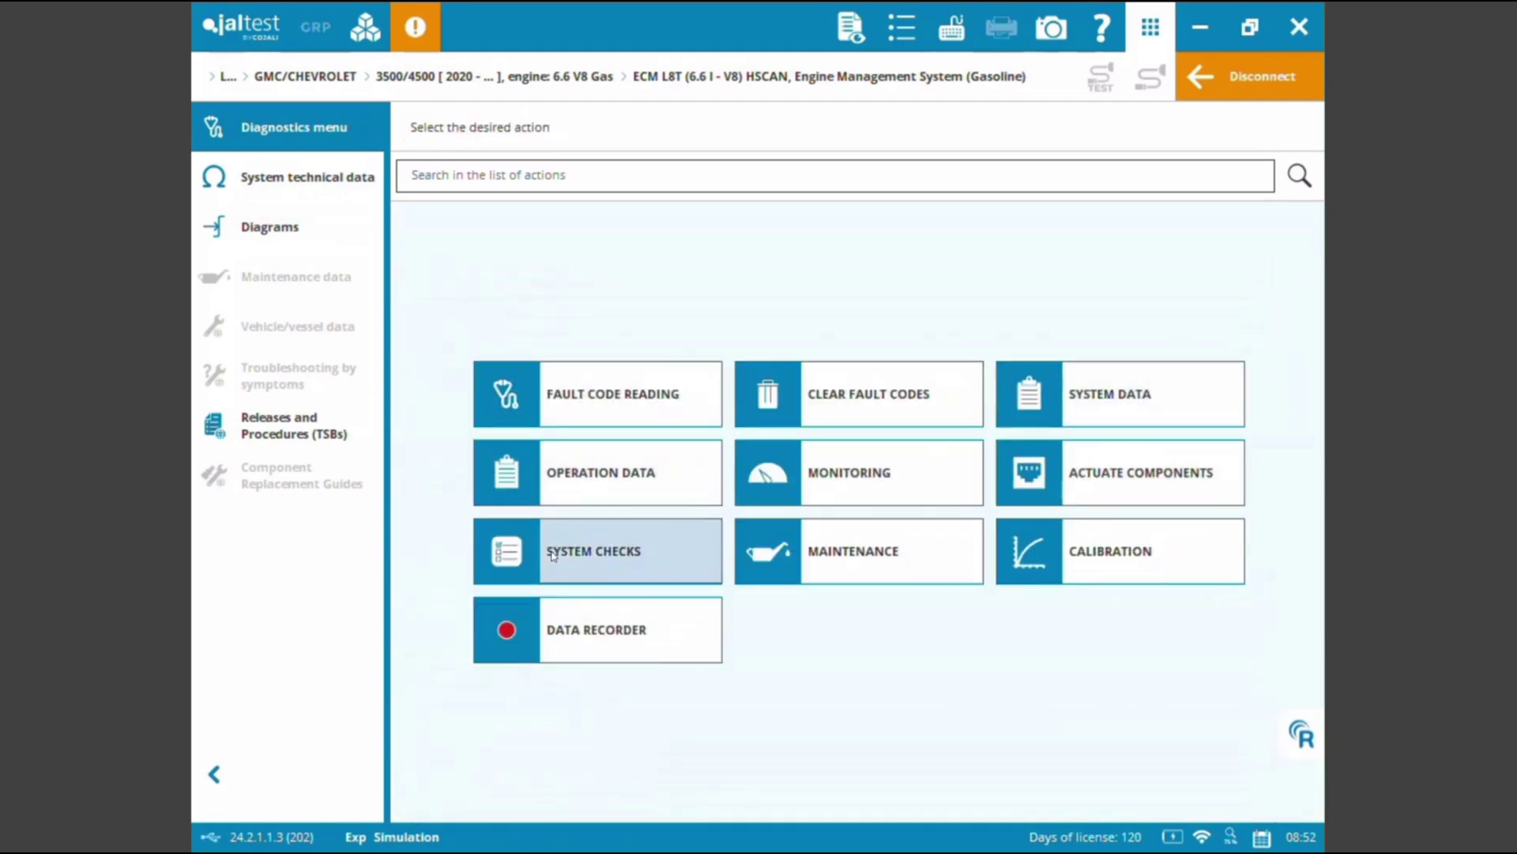
Step: Run the compression test command in System Checks after accepting its initial conditions, and leave System Checks
left_click(569, 535)
left_click(541, 294)
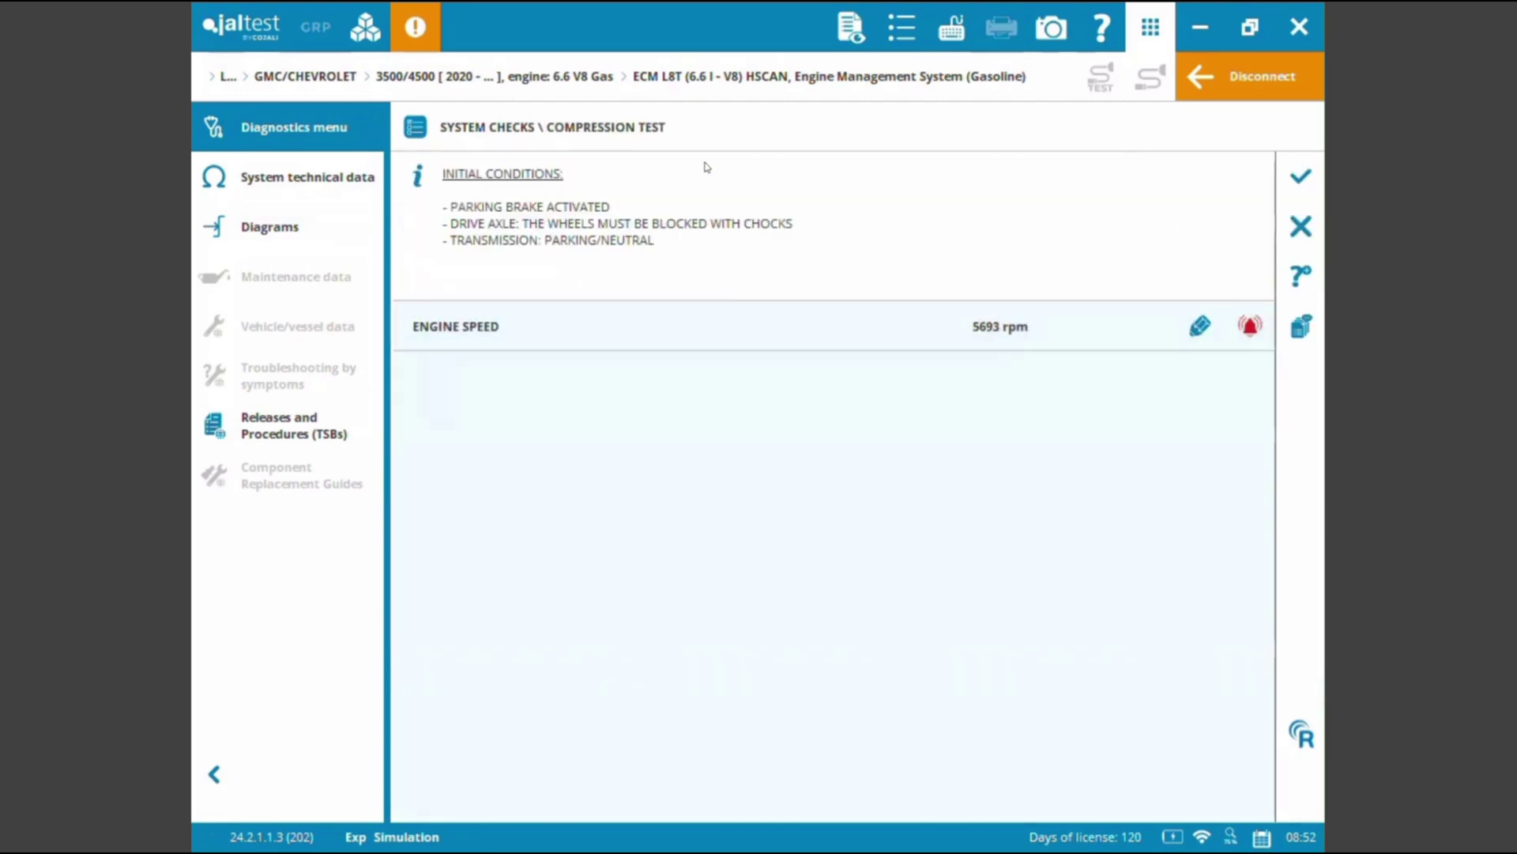
left_click(1302, 176)
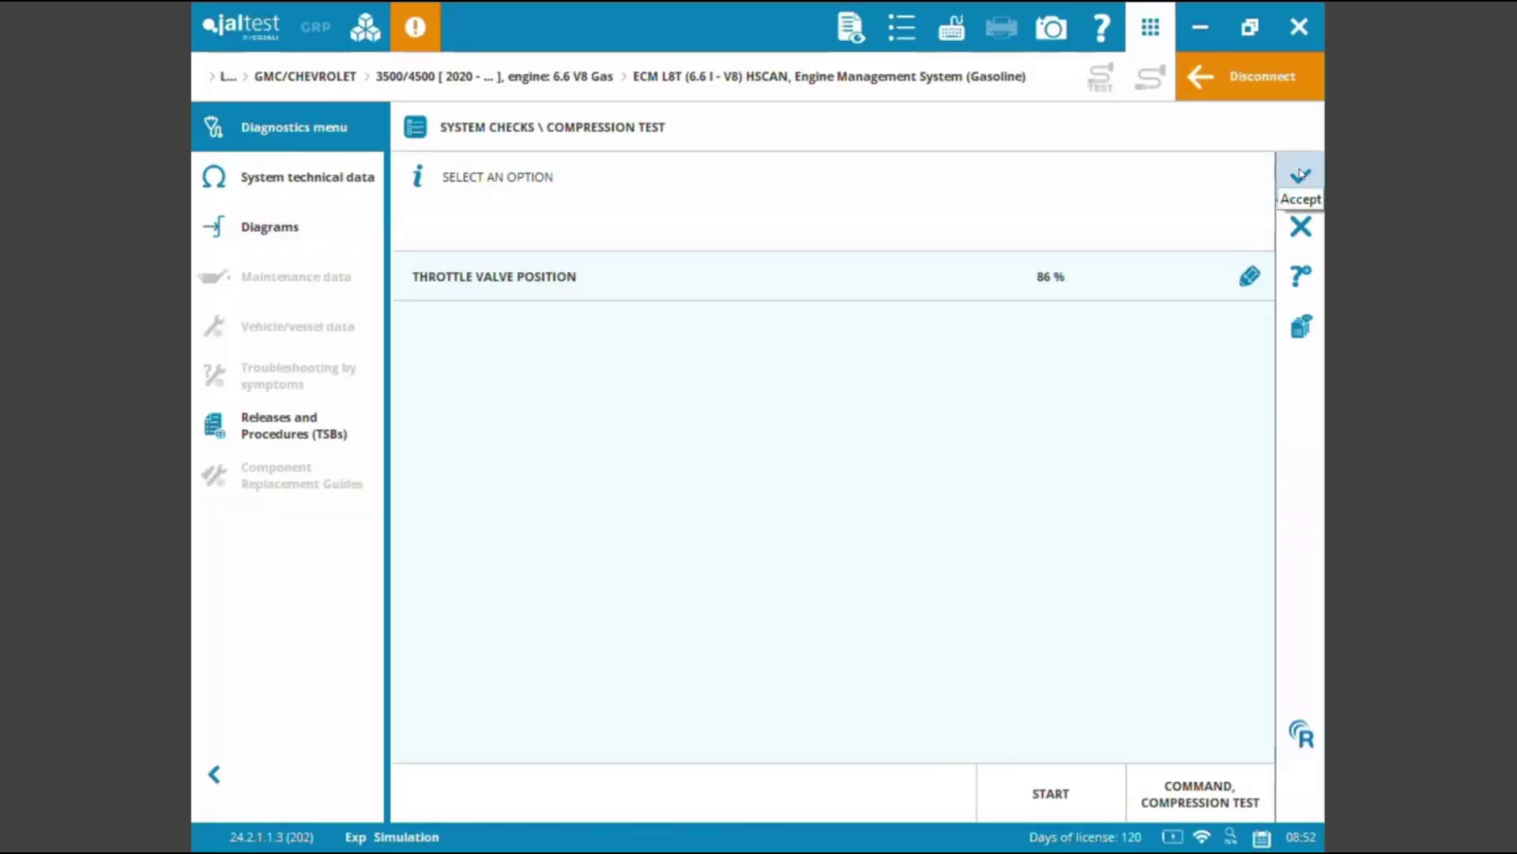
left_click(1193, 795)
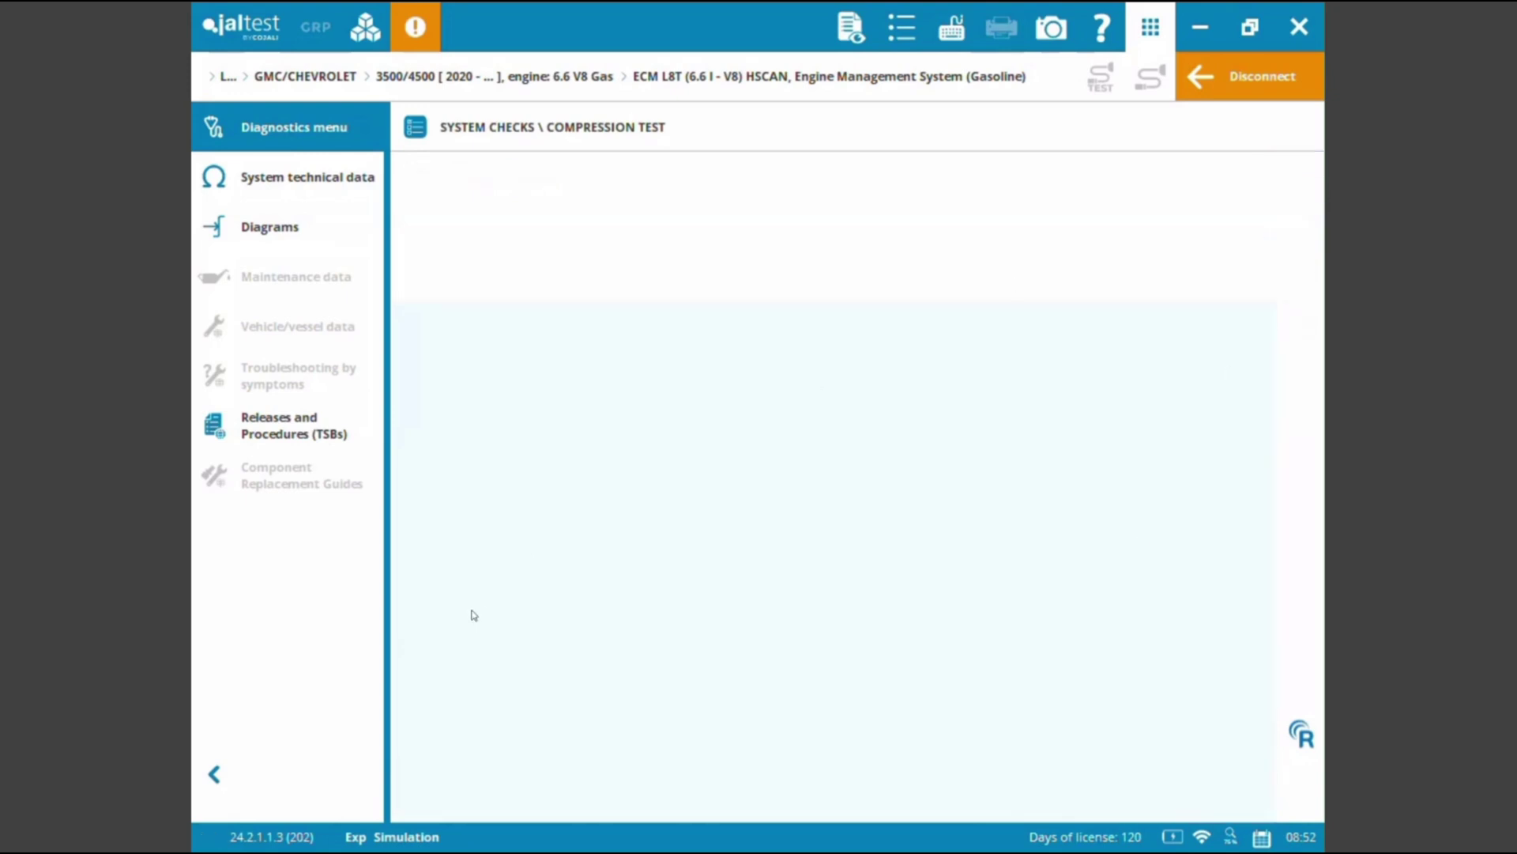
left_click(1301, 177)
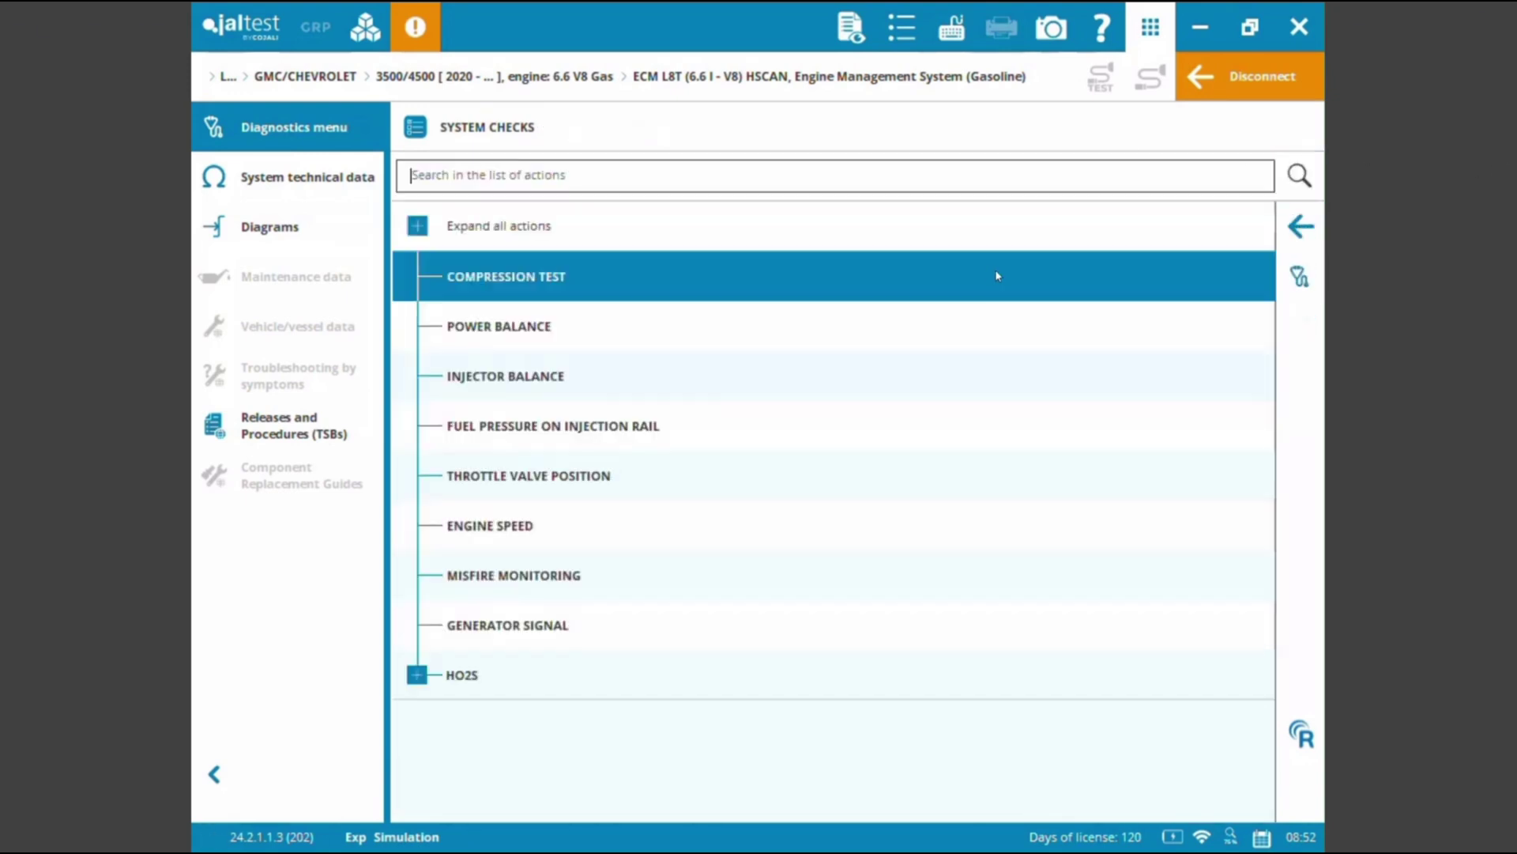
left_click(1301, 227)
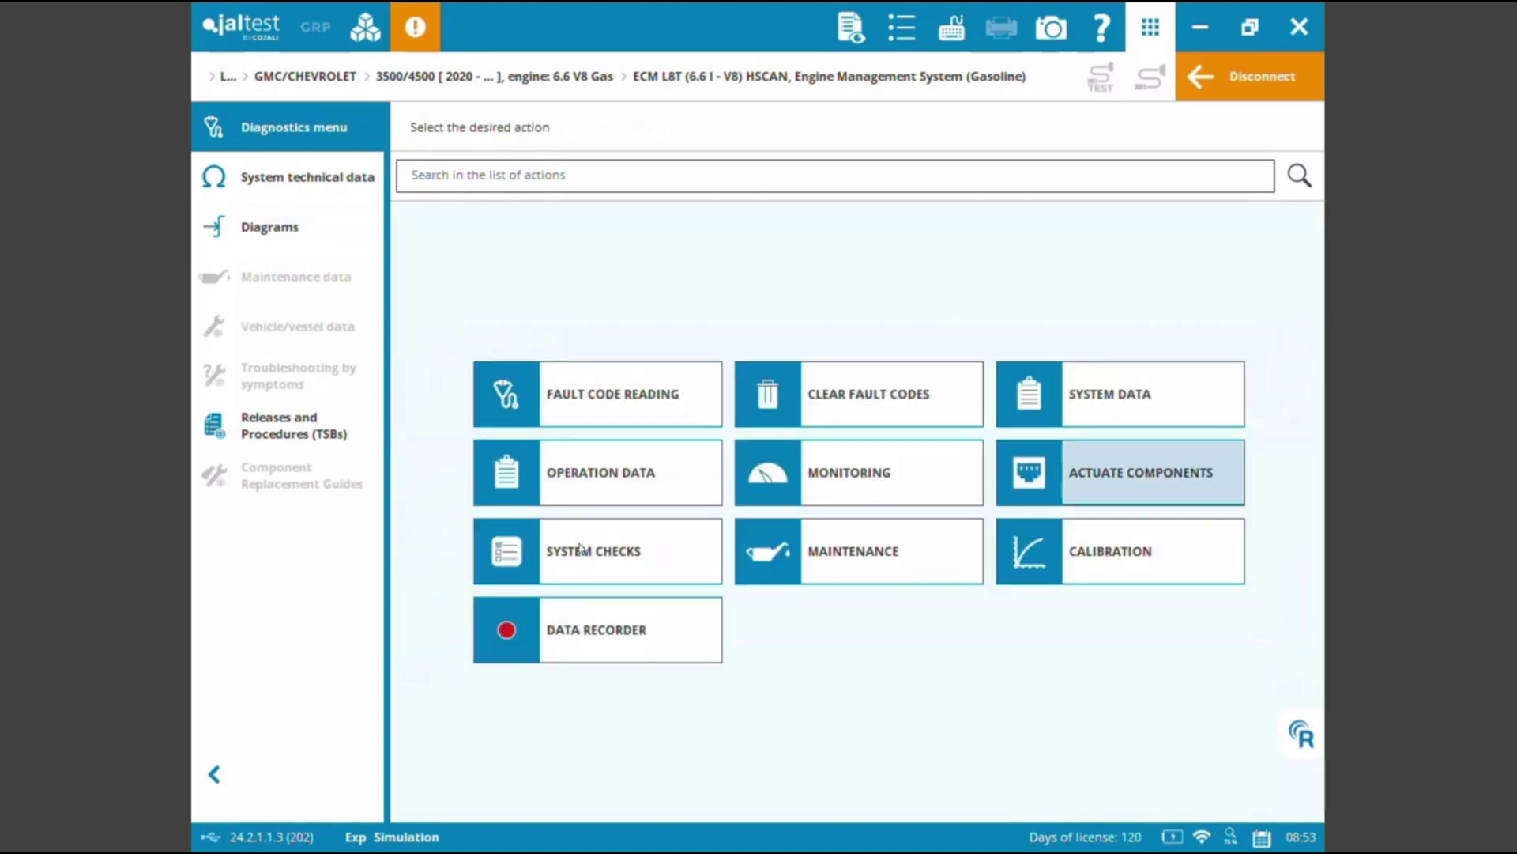
Step: Examine the fully expanded list of Maintenance functions and return to the diagnostic actions
left_click(834, 545)
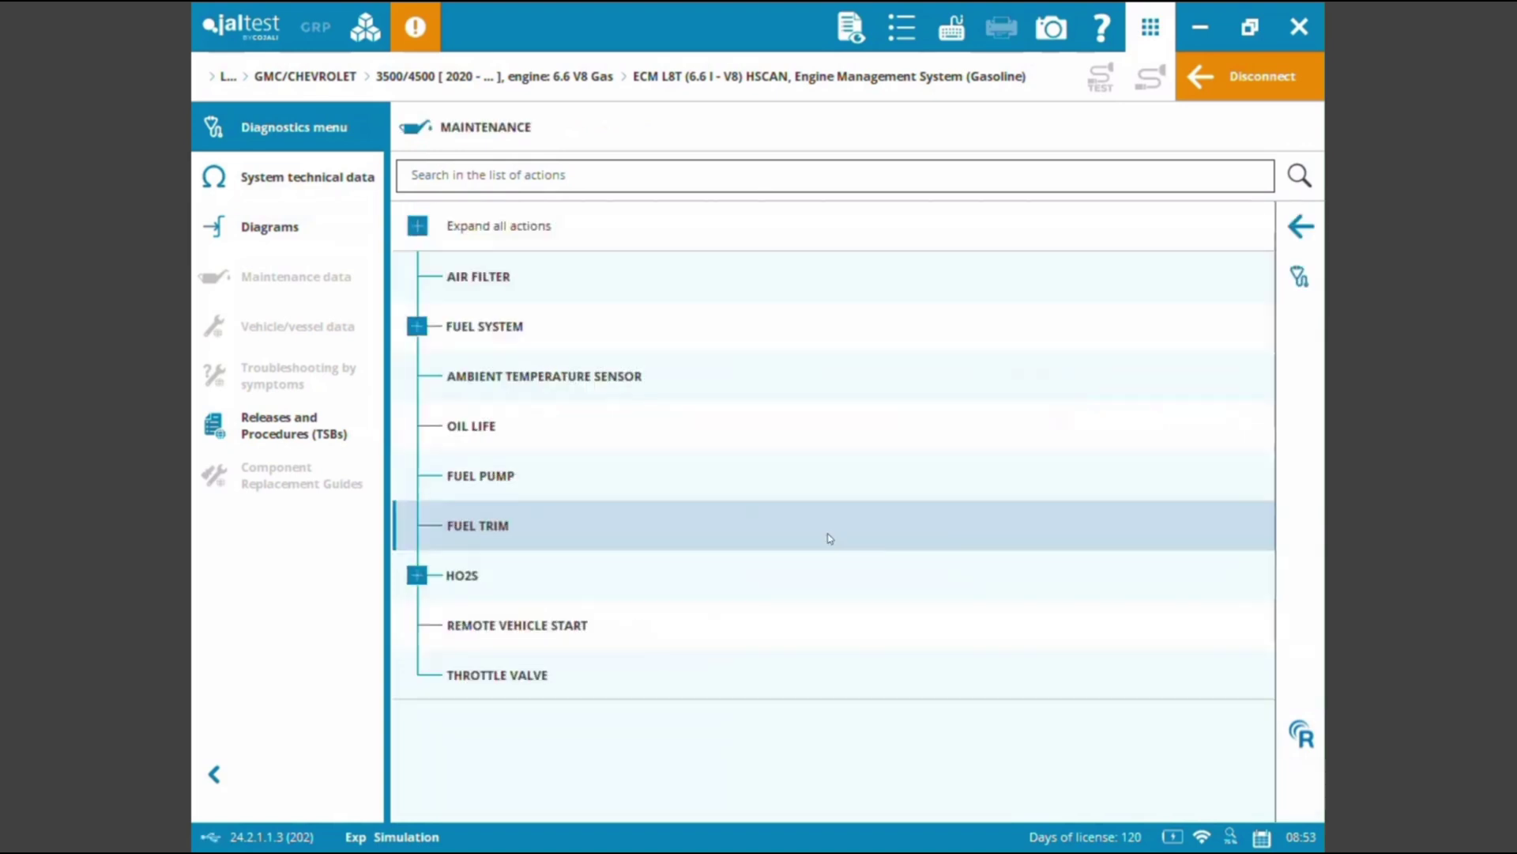
left_click(420, 230)
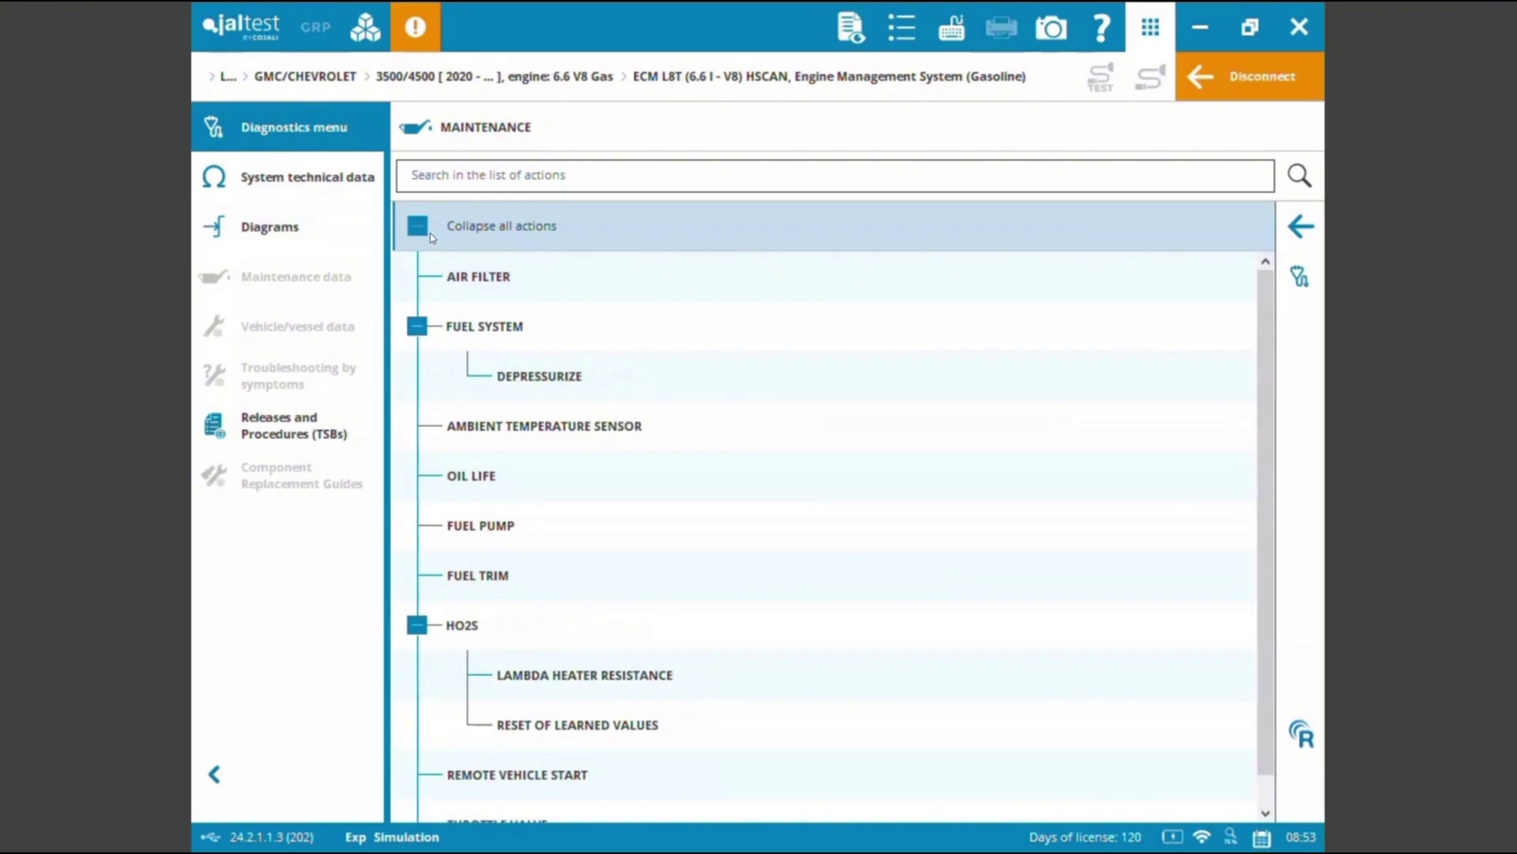
scroll(743, 465, "down", 1)
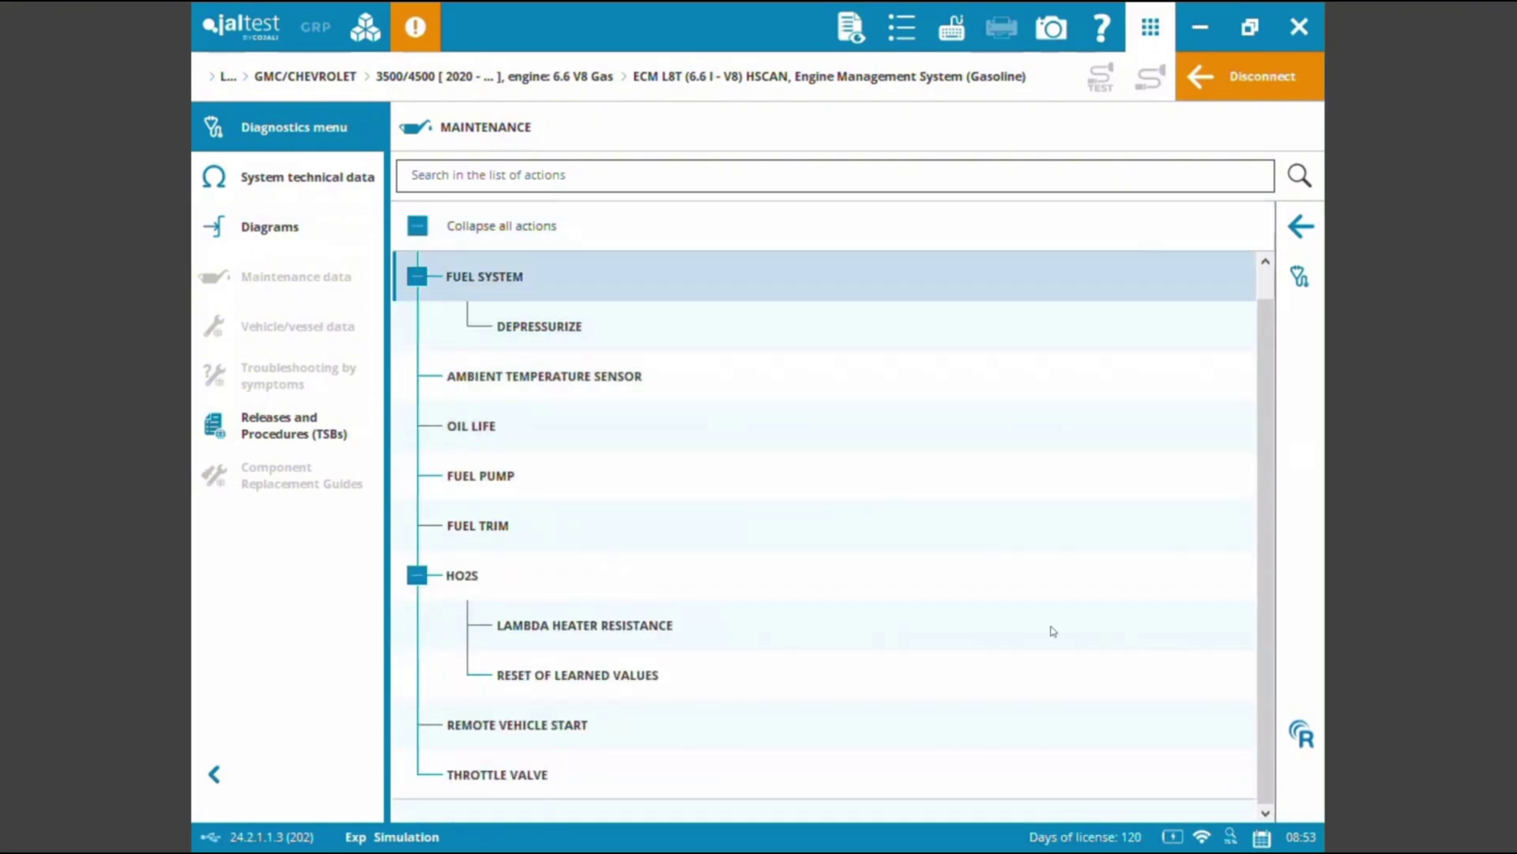
left_click(1302, 229)
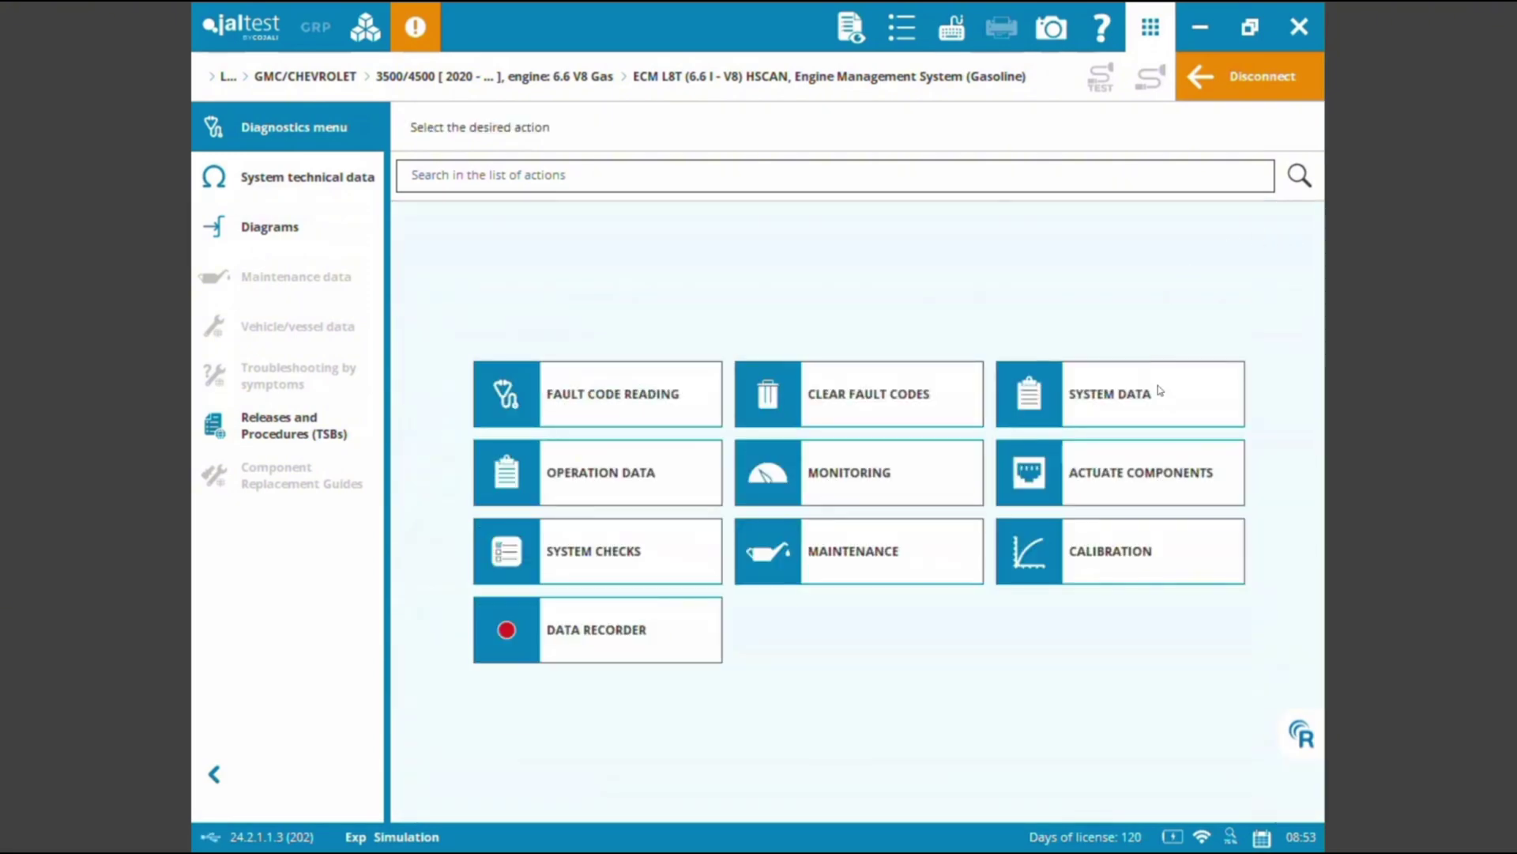
Step: Check which Calibration functions are available and return to the diagnostic actions
left_click(1101, 547)
left_click(592, 233)
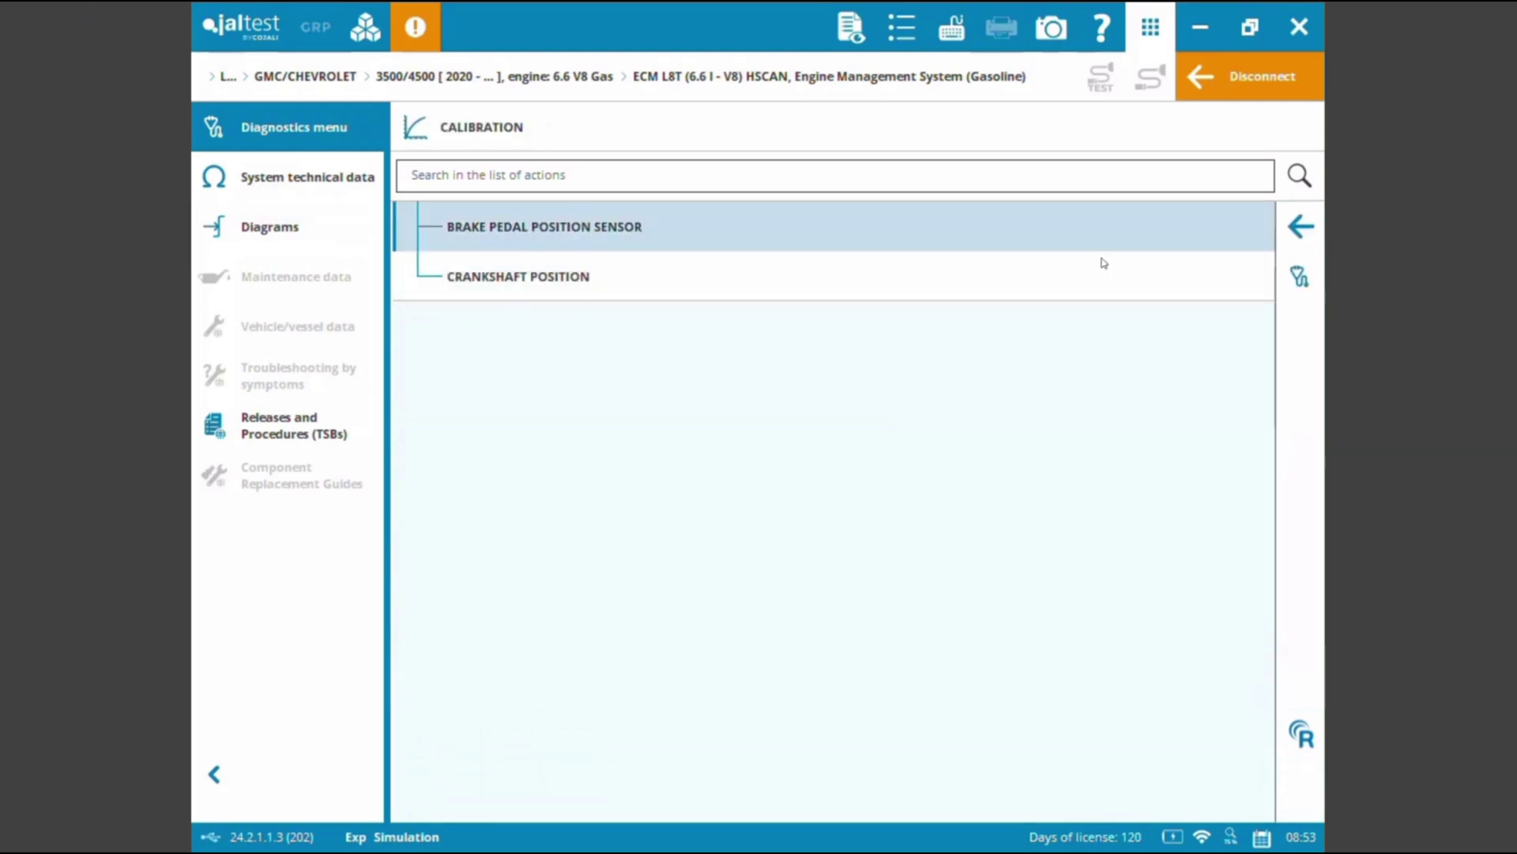
left_click(1300, 231)
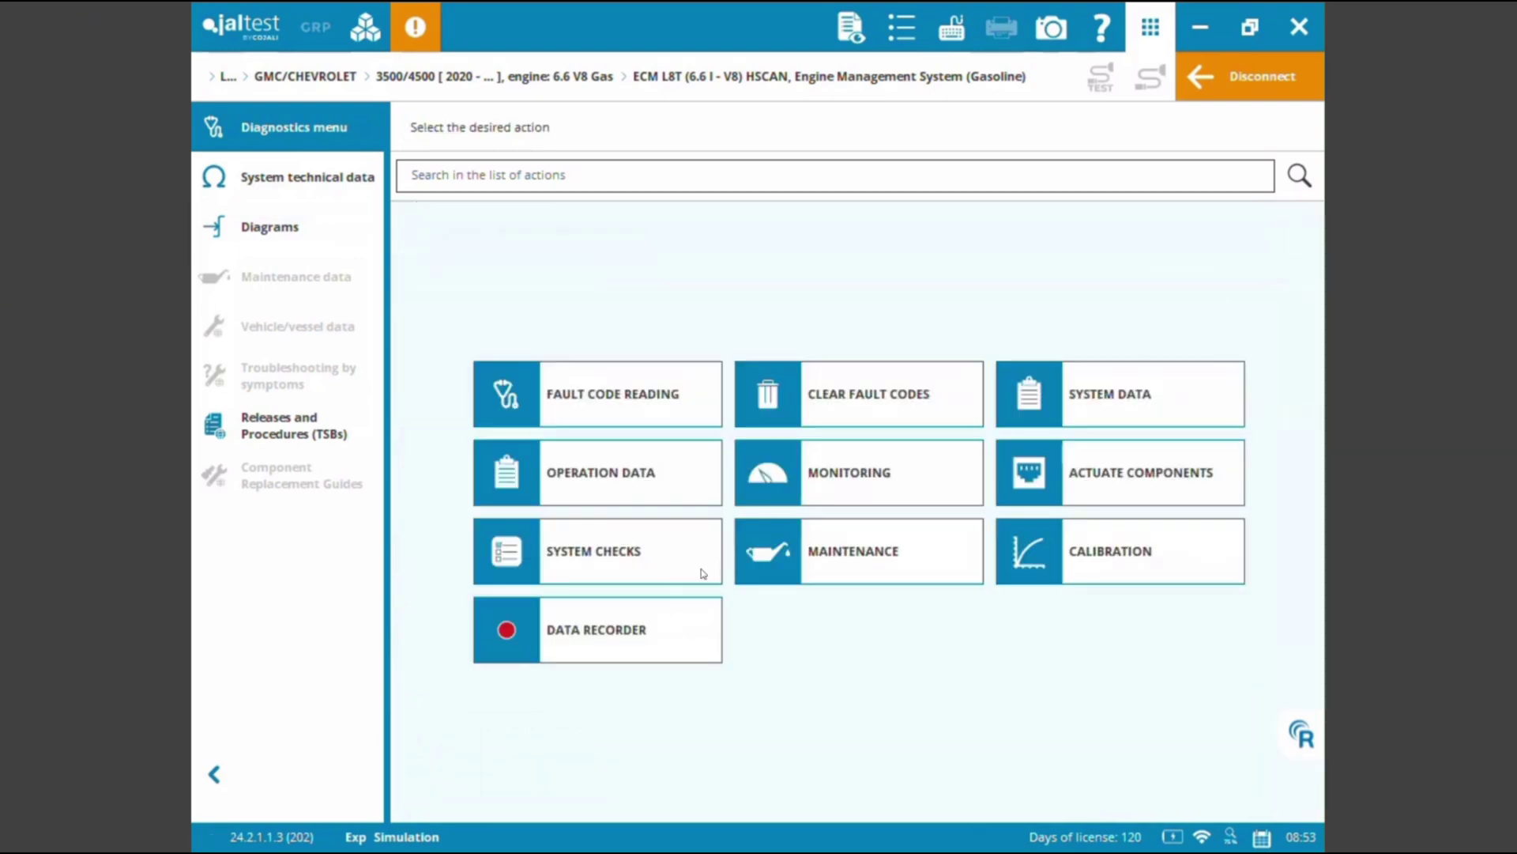
Step: Disconnect from the ECM L8T engine management system and go back to the GMC/Chevrolet model selection
left_click(1259, 82)
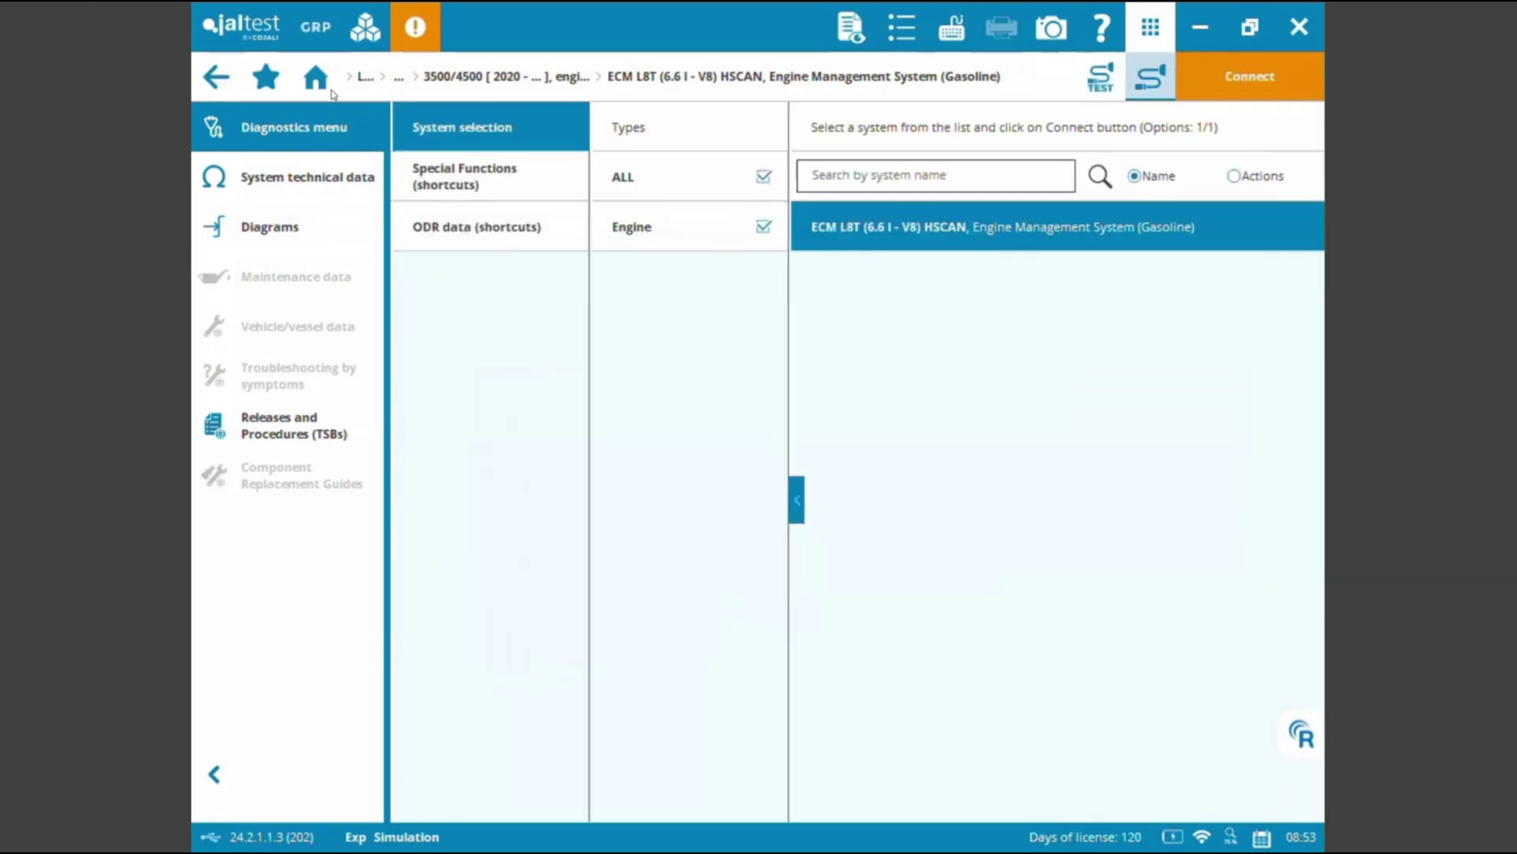
left_click(399, 78)
left_click(945, 518)
left_click(1182, 192)
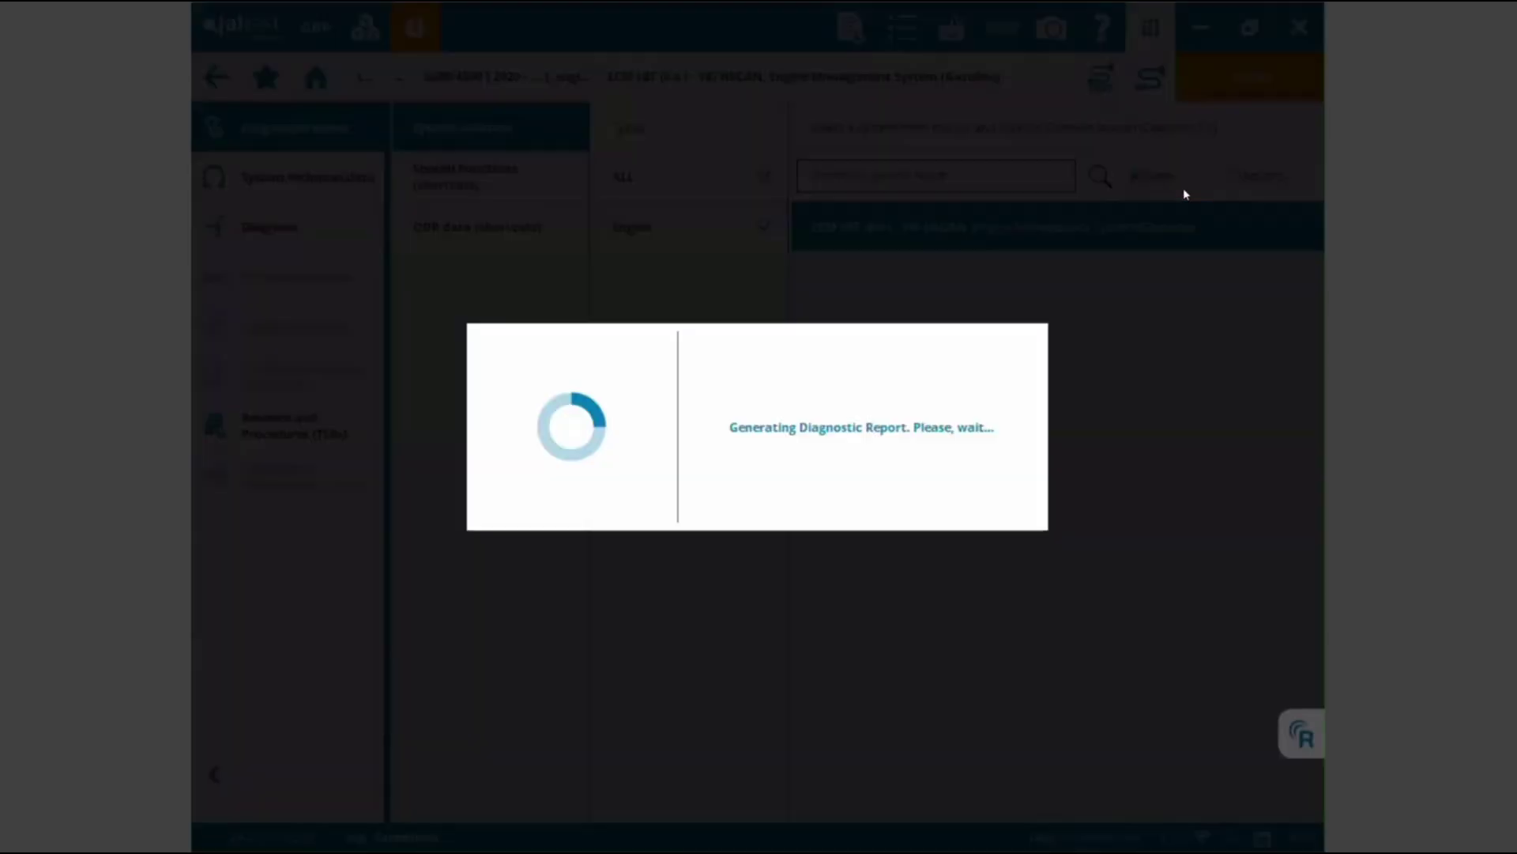
left_click(1031, 492)
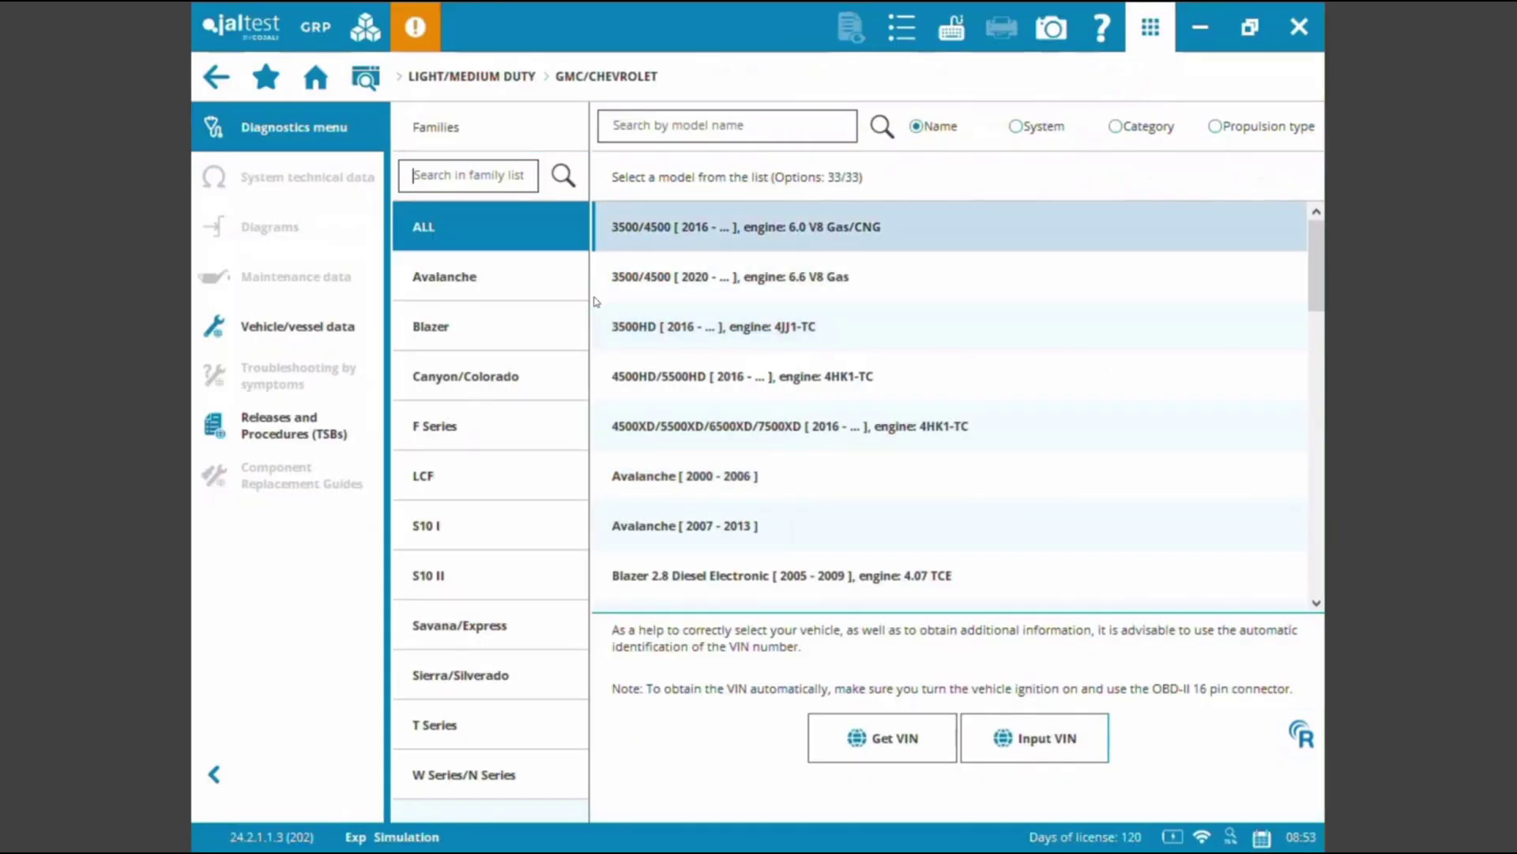
Step: Browse the GMC/Chevrolet models and show those of the W Series/N Series family
scroll(474, 328, "down", 7)
scroll(478, 330, "down", 4)
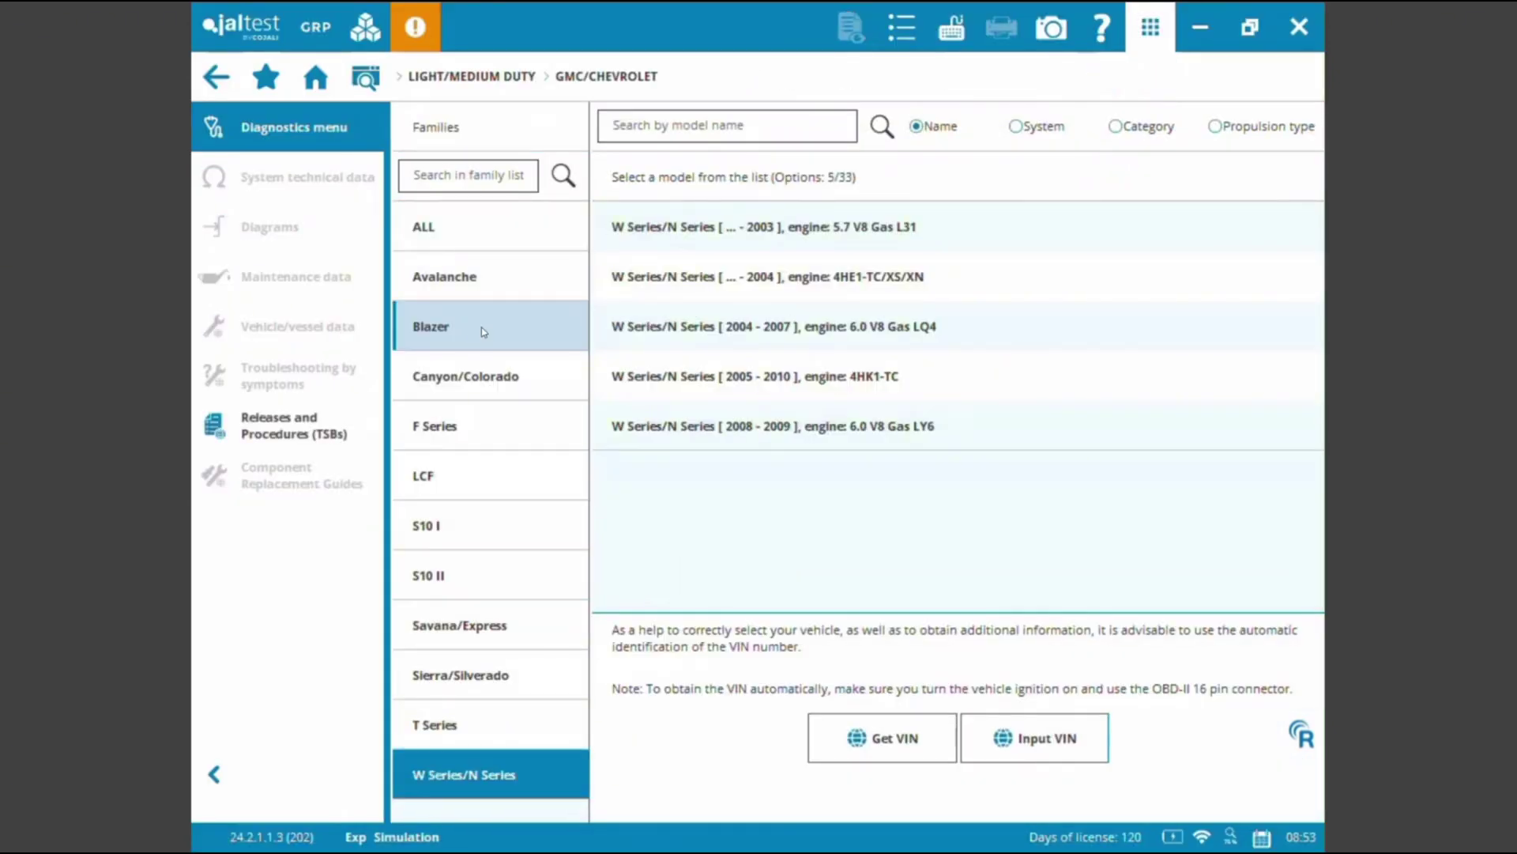